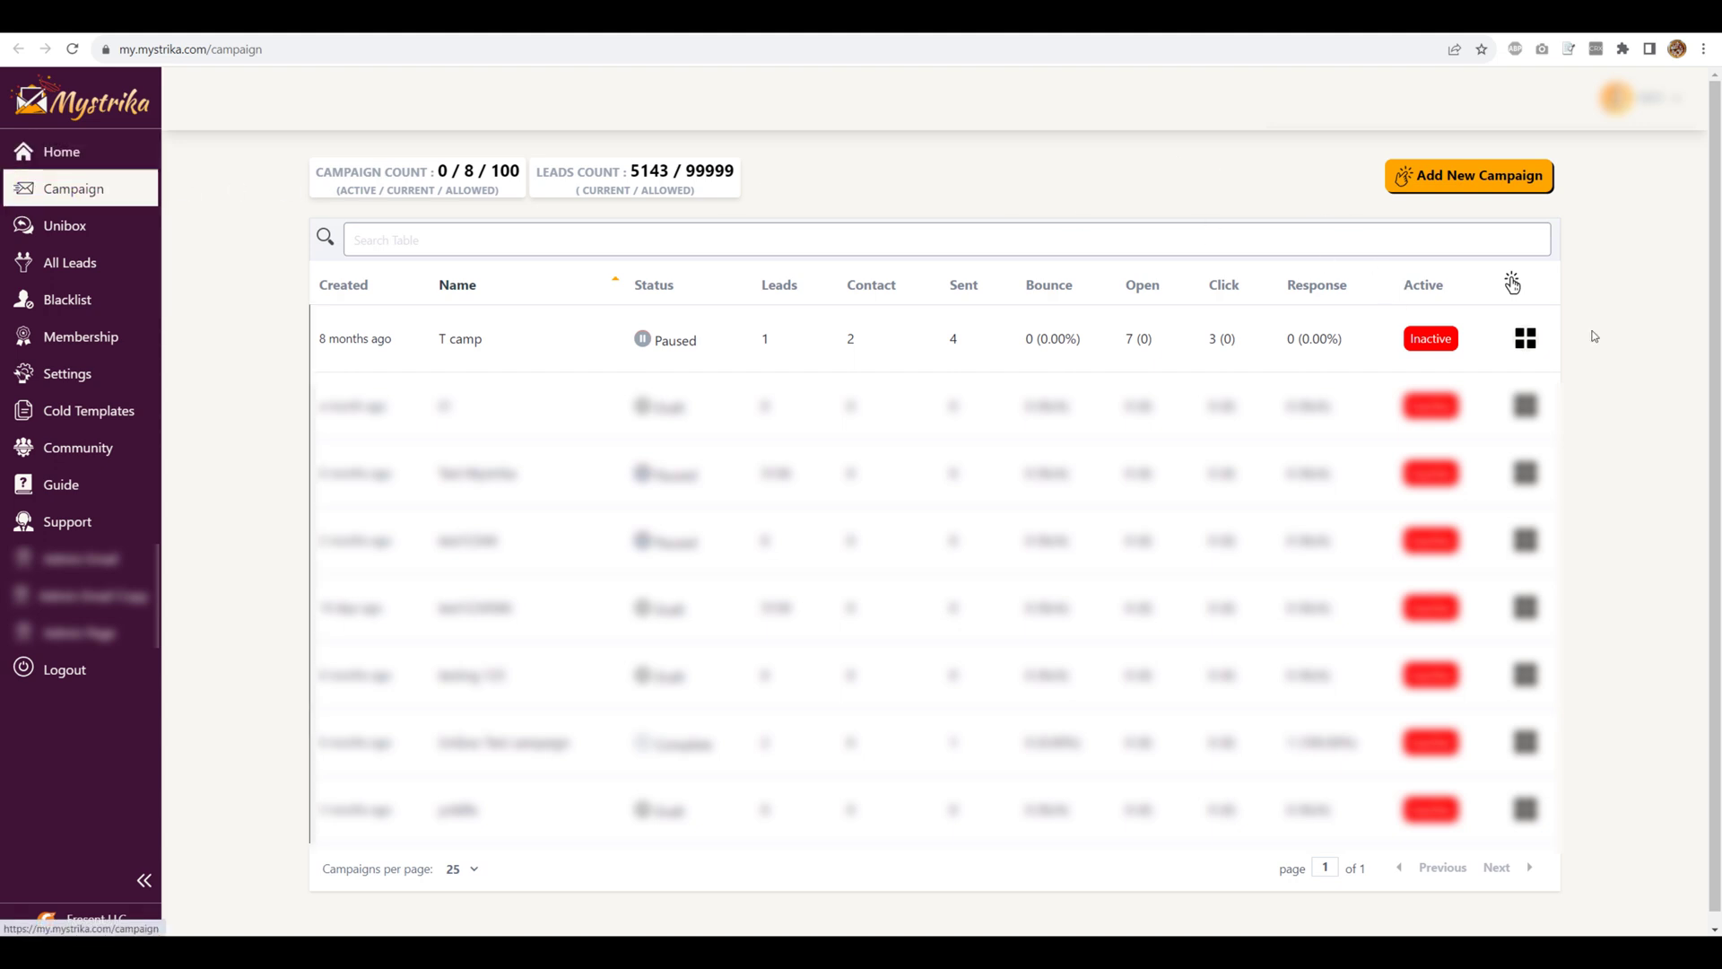
- Open the T camp campaign in Edit Campaign mode and go to step 3, Settings
{"action": "left_click", "coordinate": [1526, 339]}
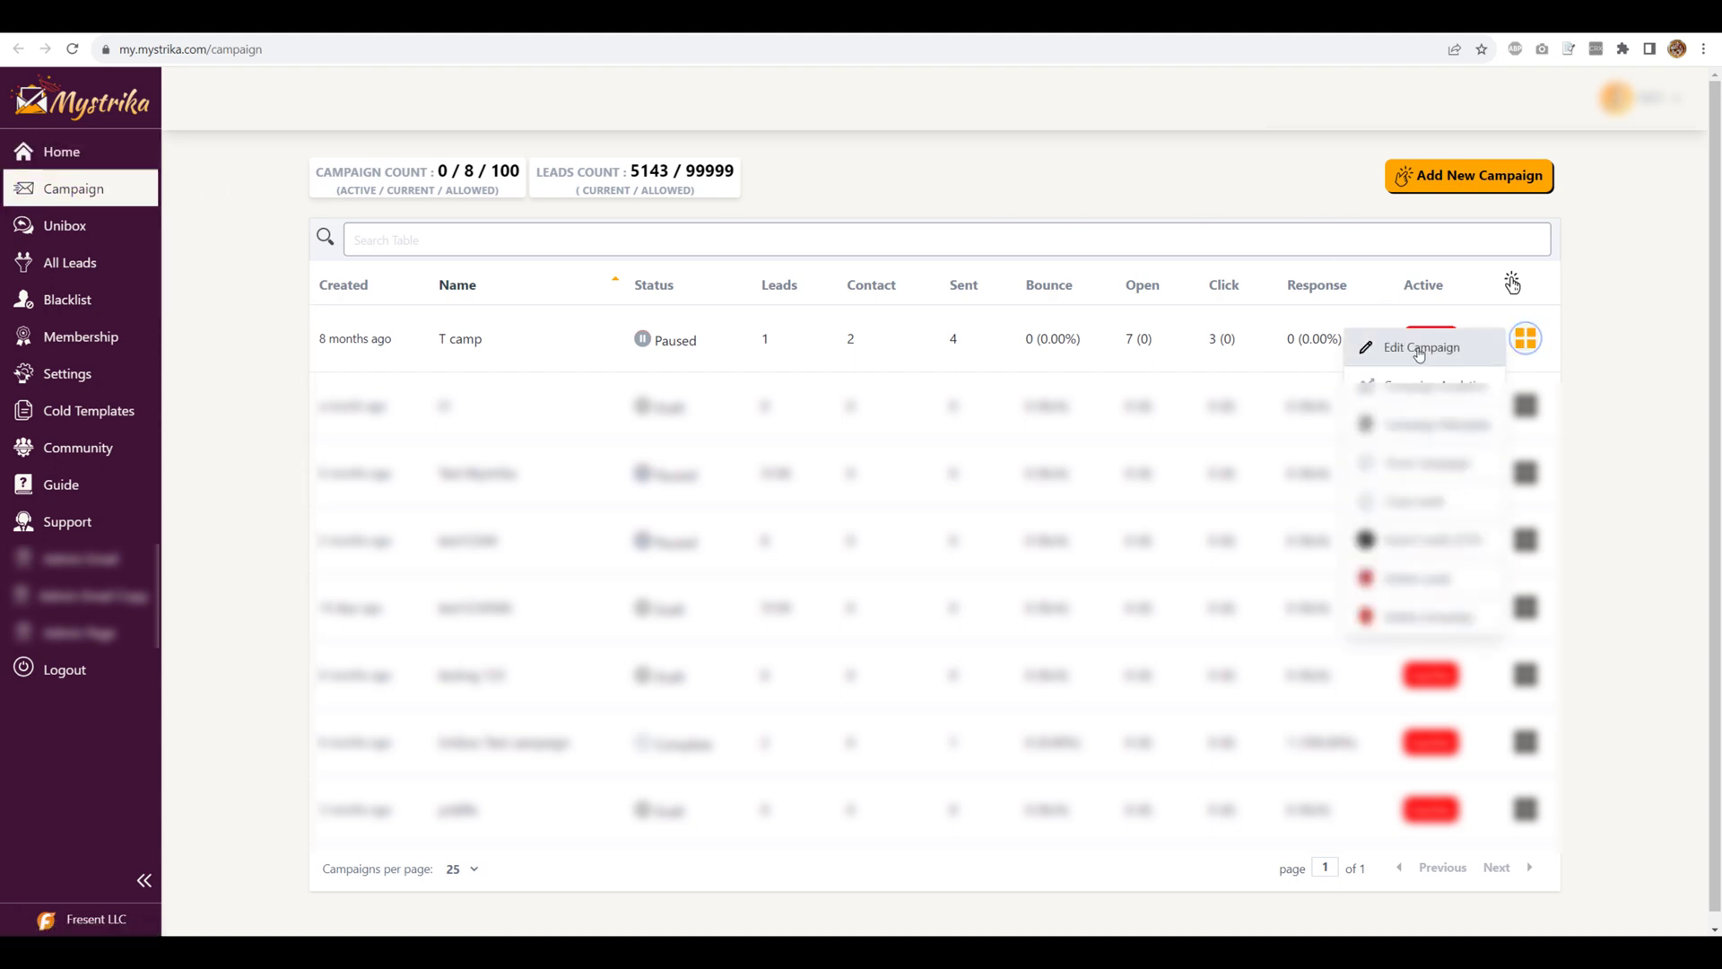
{"action": "left_click", "coordinate": [1391, 349]}
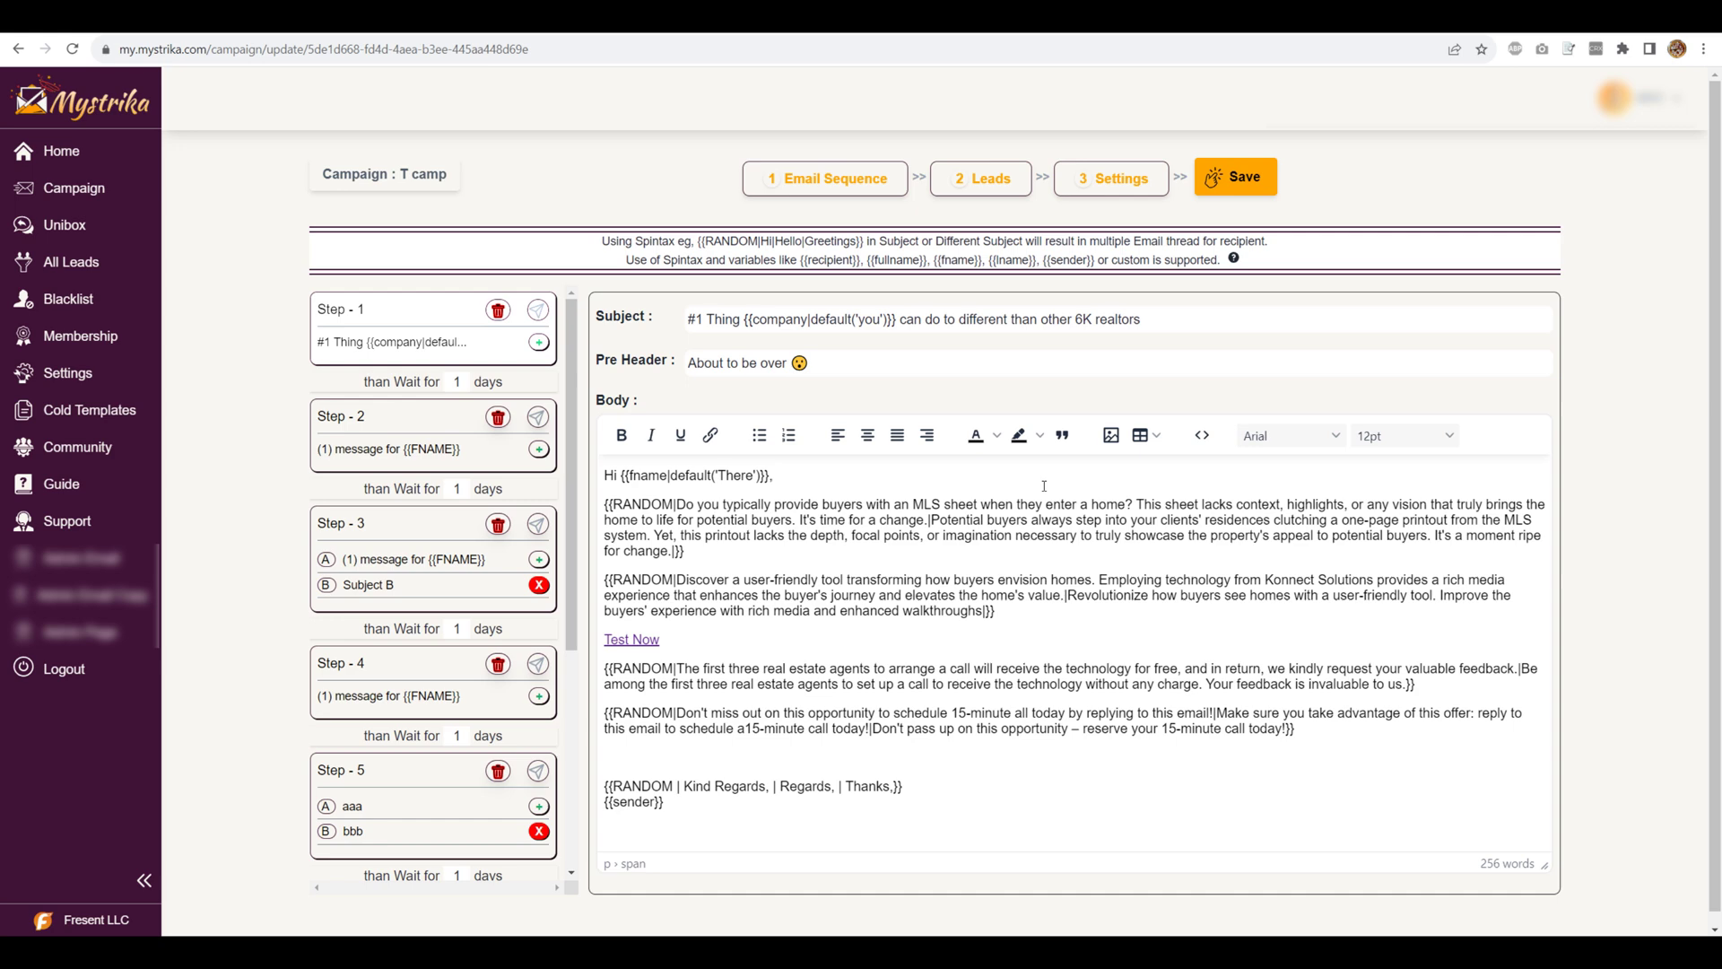
{"action": "left_click", "coordinate": [1083, 178]}
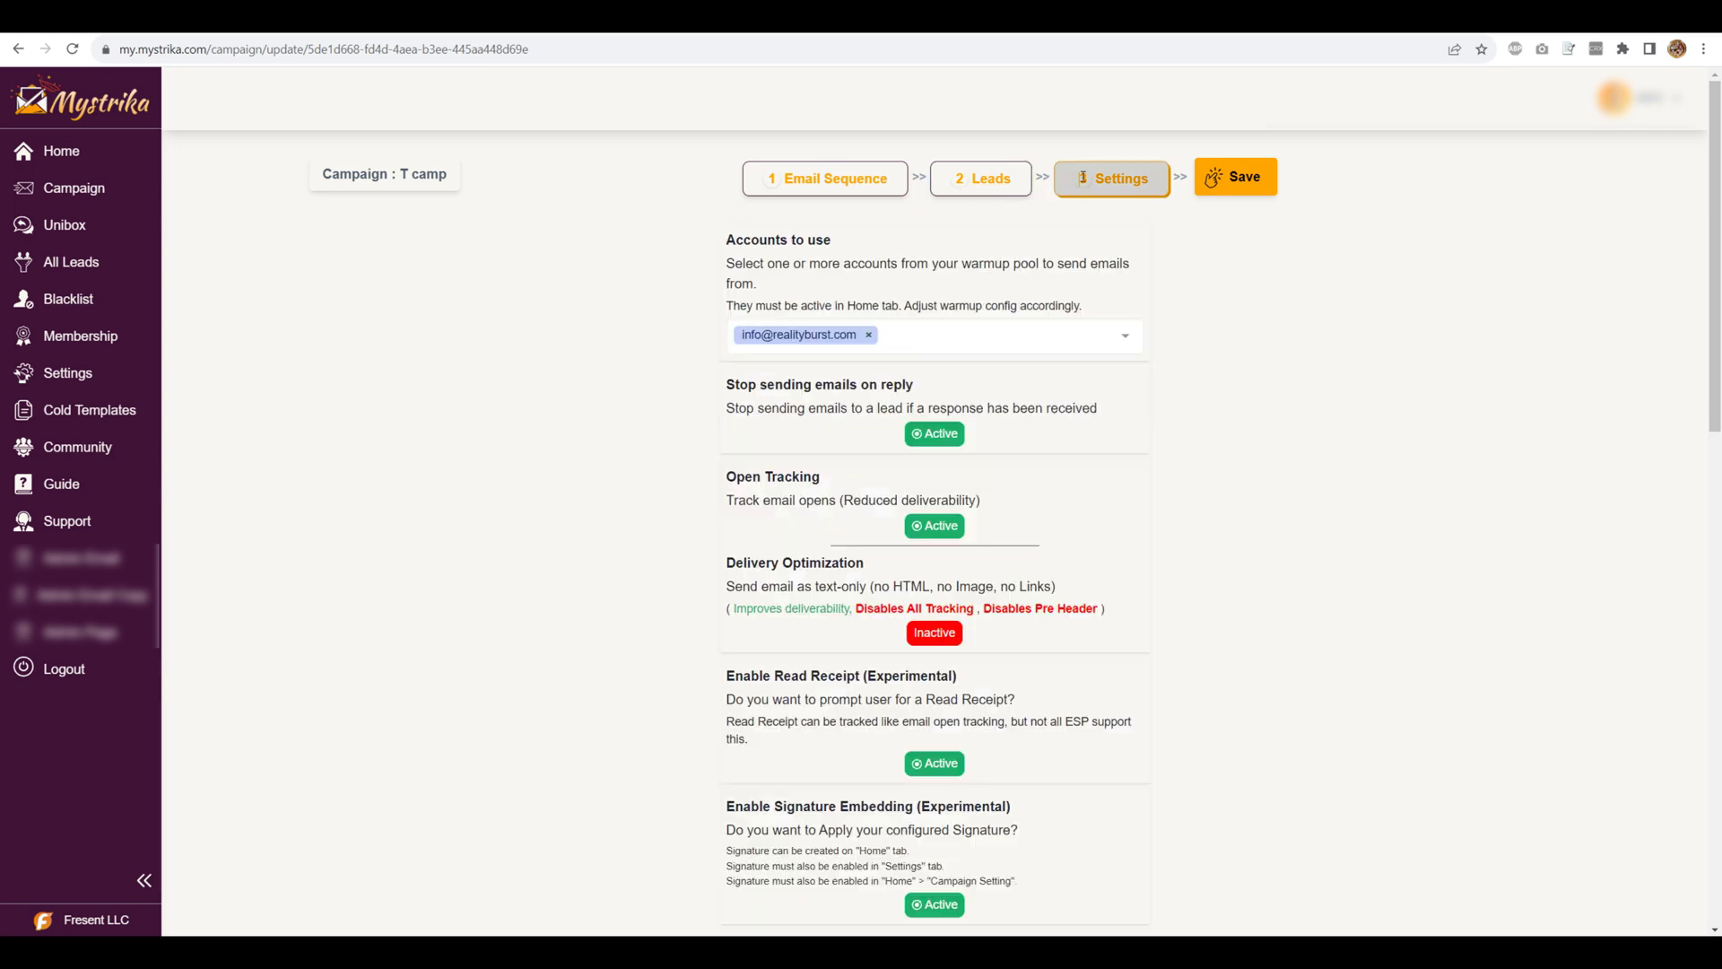
- Scroll down to Unibox Forward / Looping, highlighting the master email and Change Forward to Looping headings
{"action": "scroll", "coordinate": [648, 543], "scroll_direction": "down", "scroll_amount": 5}
{"action": "scroll", "coordinate": [648, 544], "scroll_direction": "down", "scroll_amount": 8}
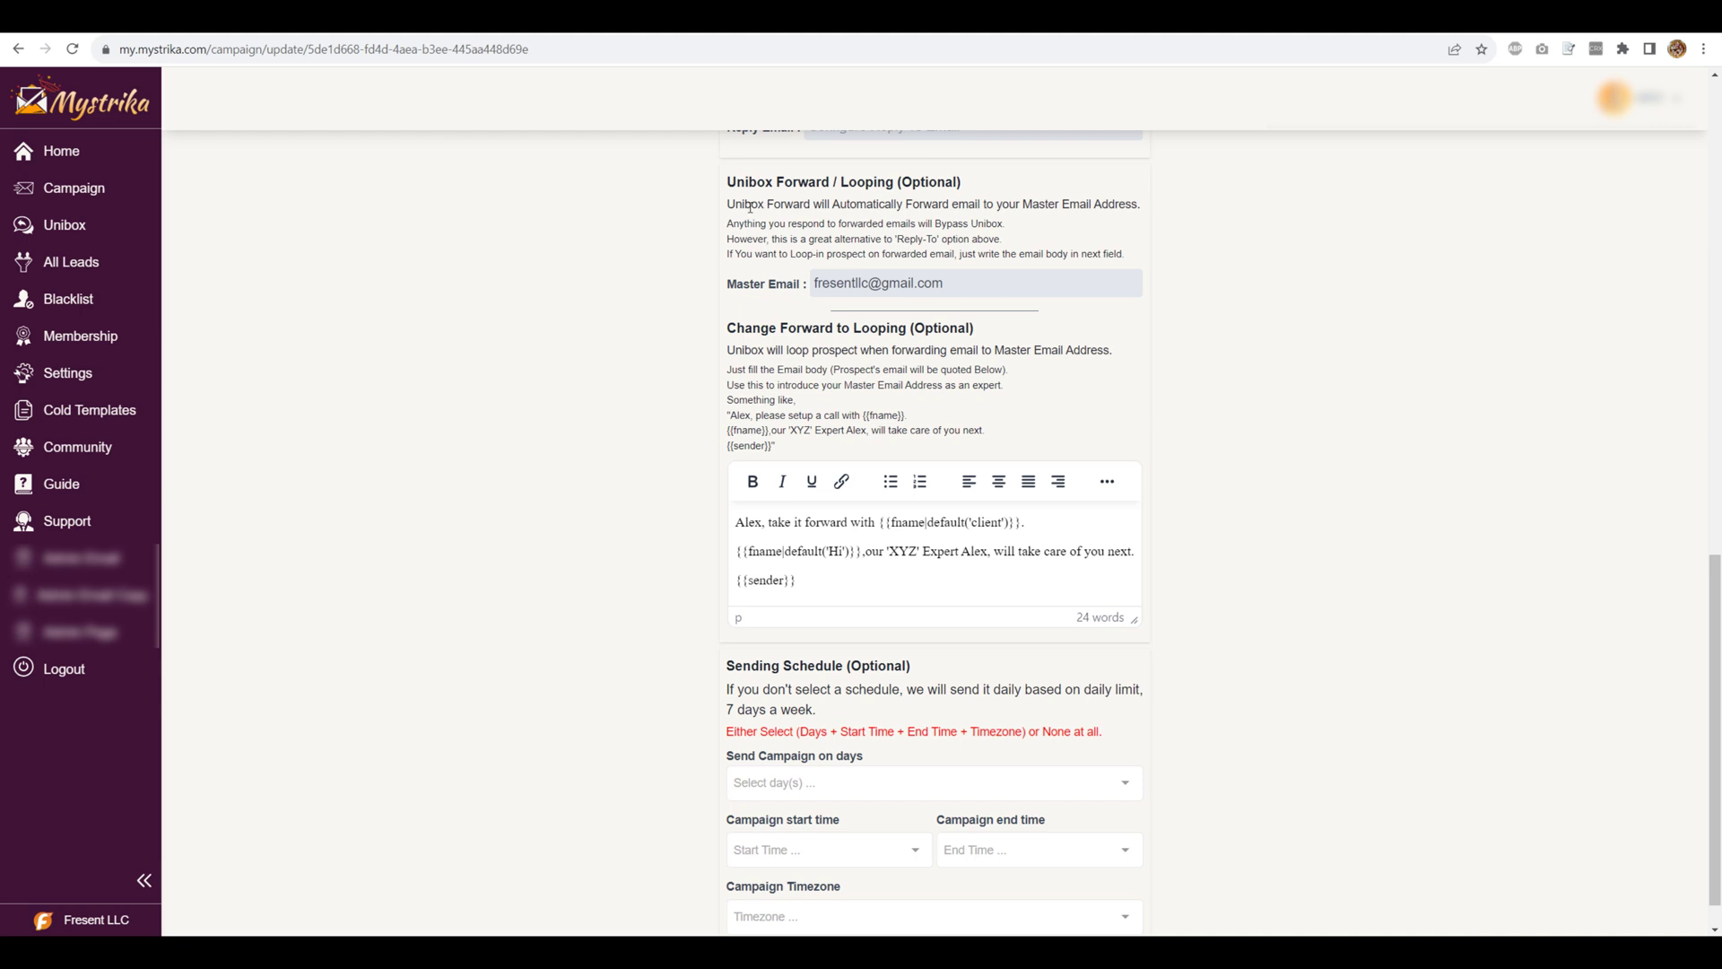
{"action": "left_click_drag", "start_coordinate": [726, 182], "coordinate": [980, 191]}
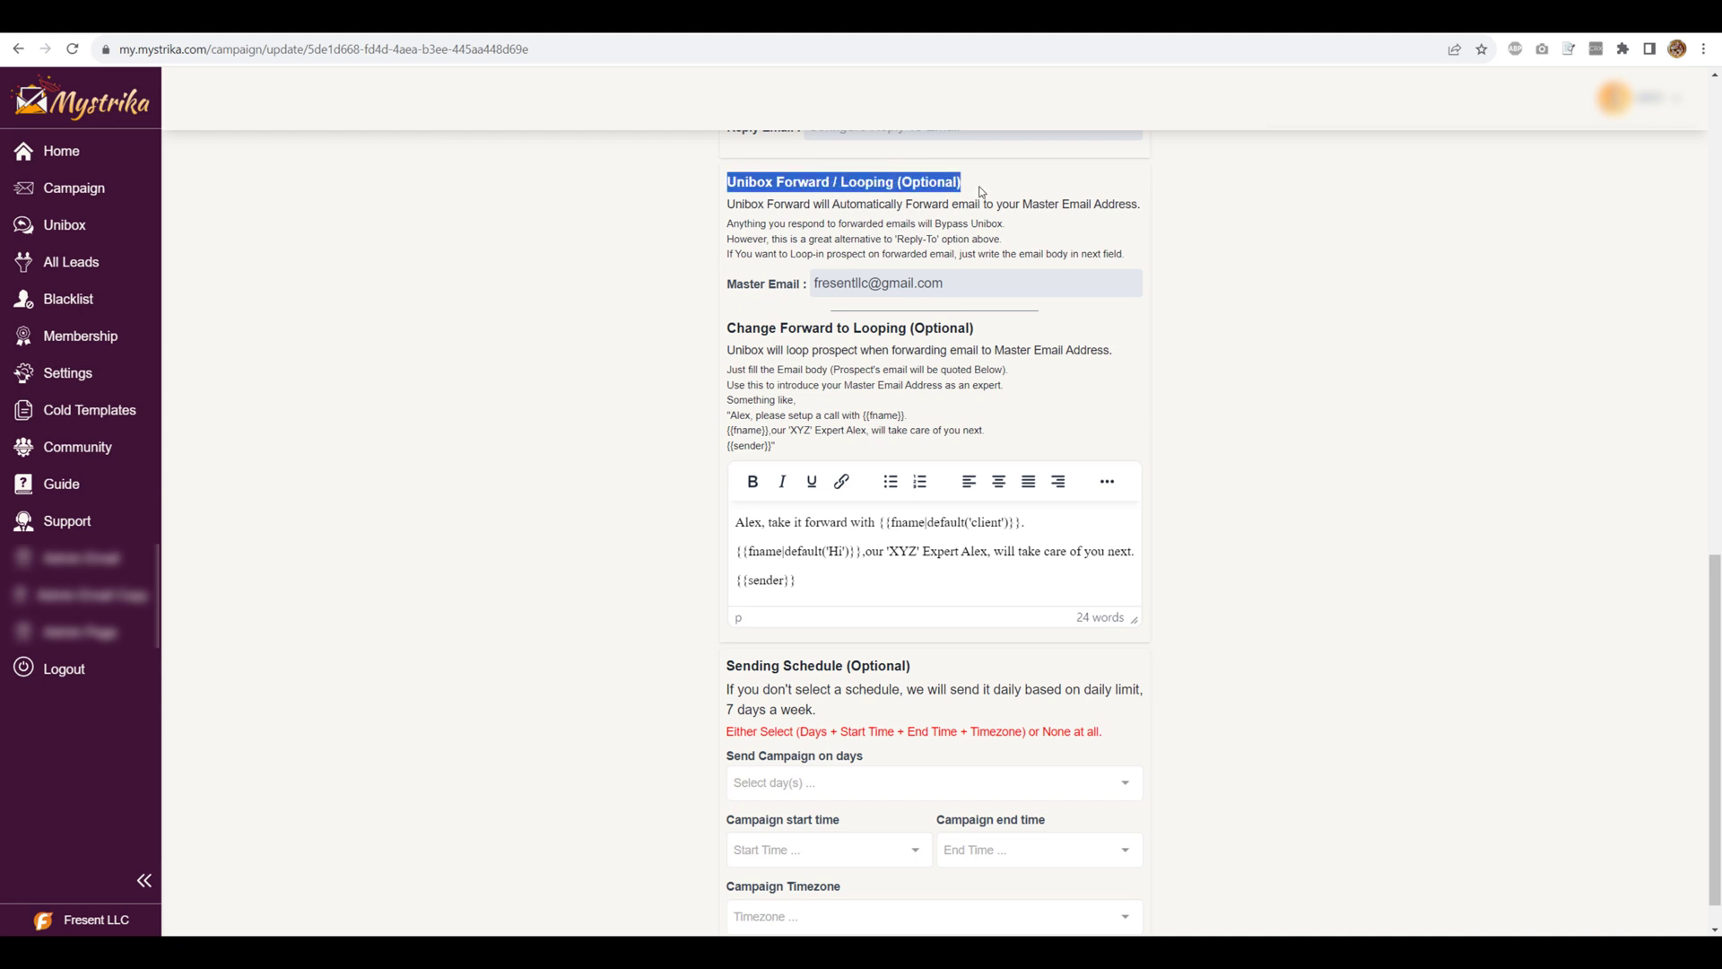
{"action": "triple_click", "coordinate": [758, 285]}
{"action": "left_click", "coordinate": [645, 284]}
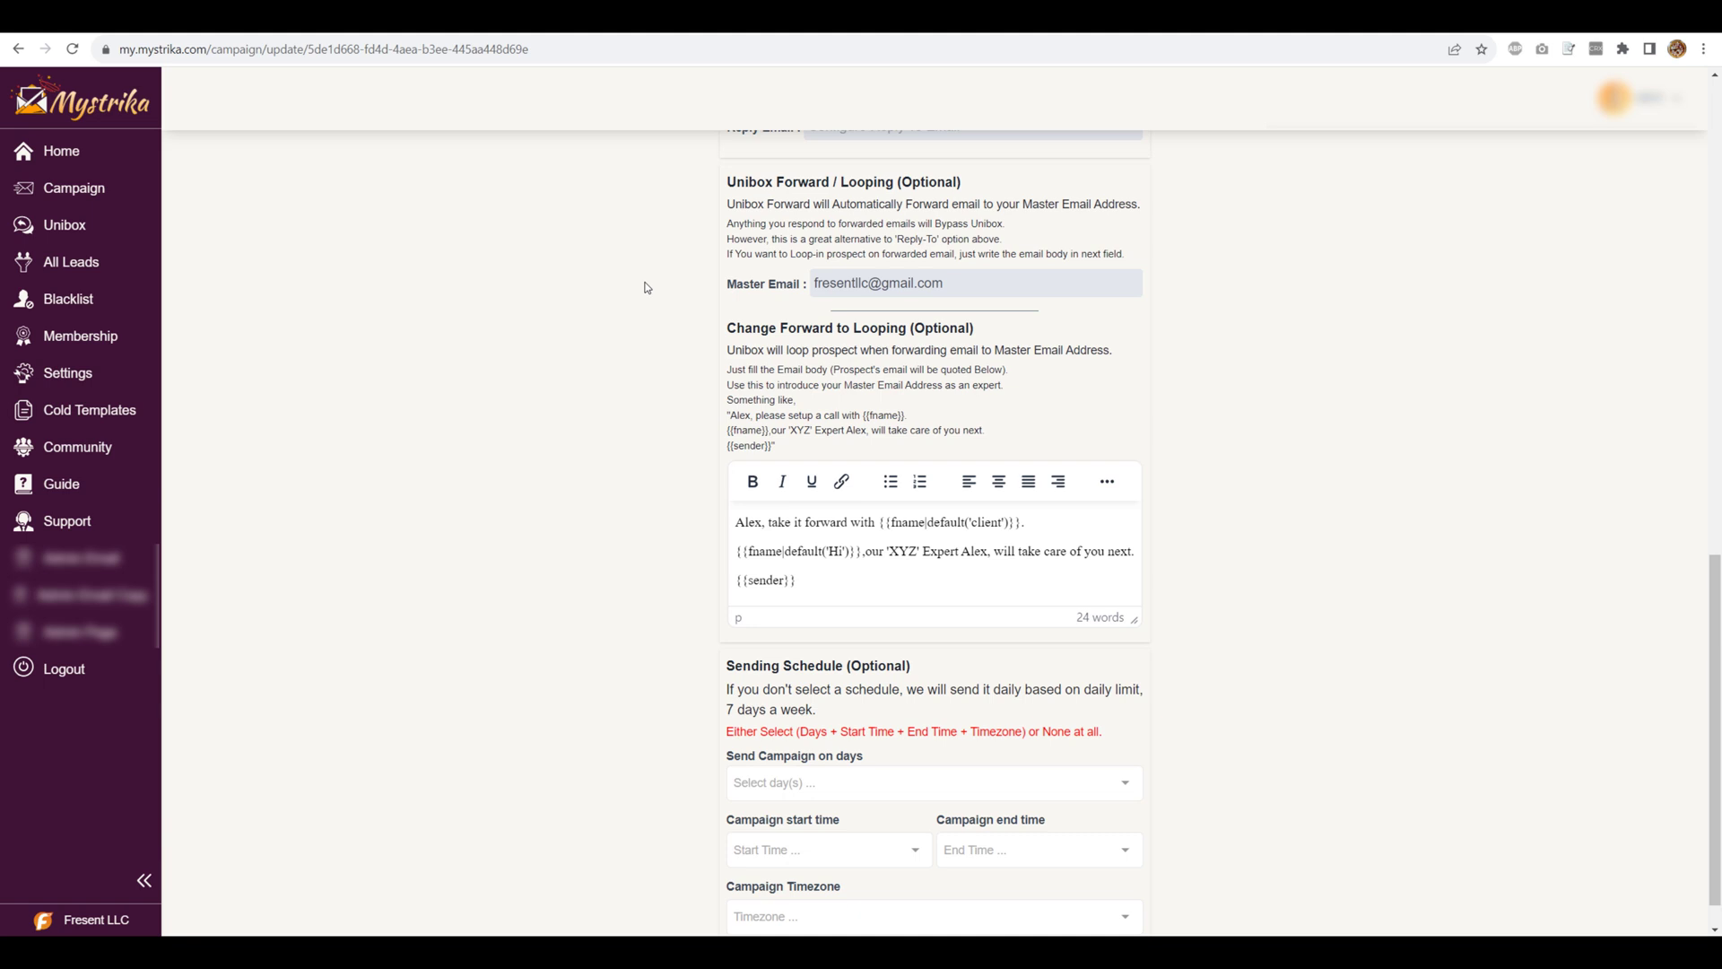
{"action": "left_click_drag", "start_coordinate": [976, 328], "coordinate": [670, 339]}
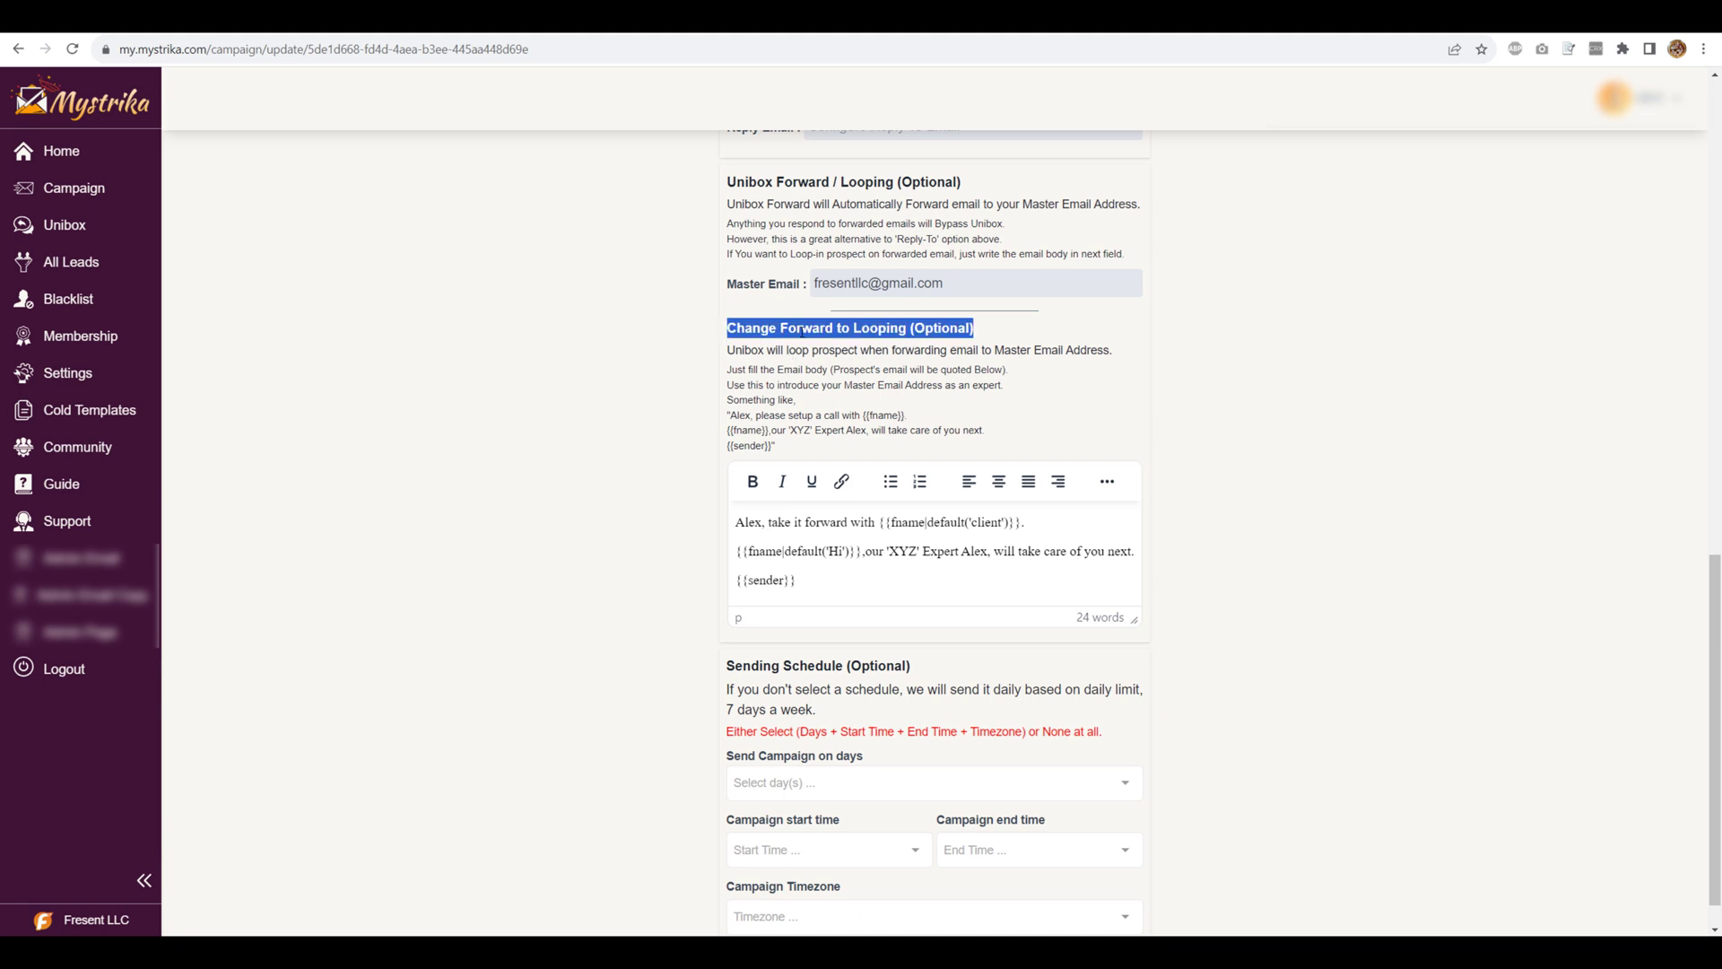
{"action": "left_click", "coordinate": [637, 339]}
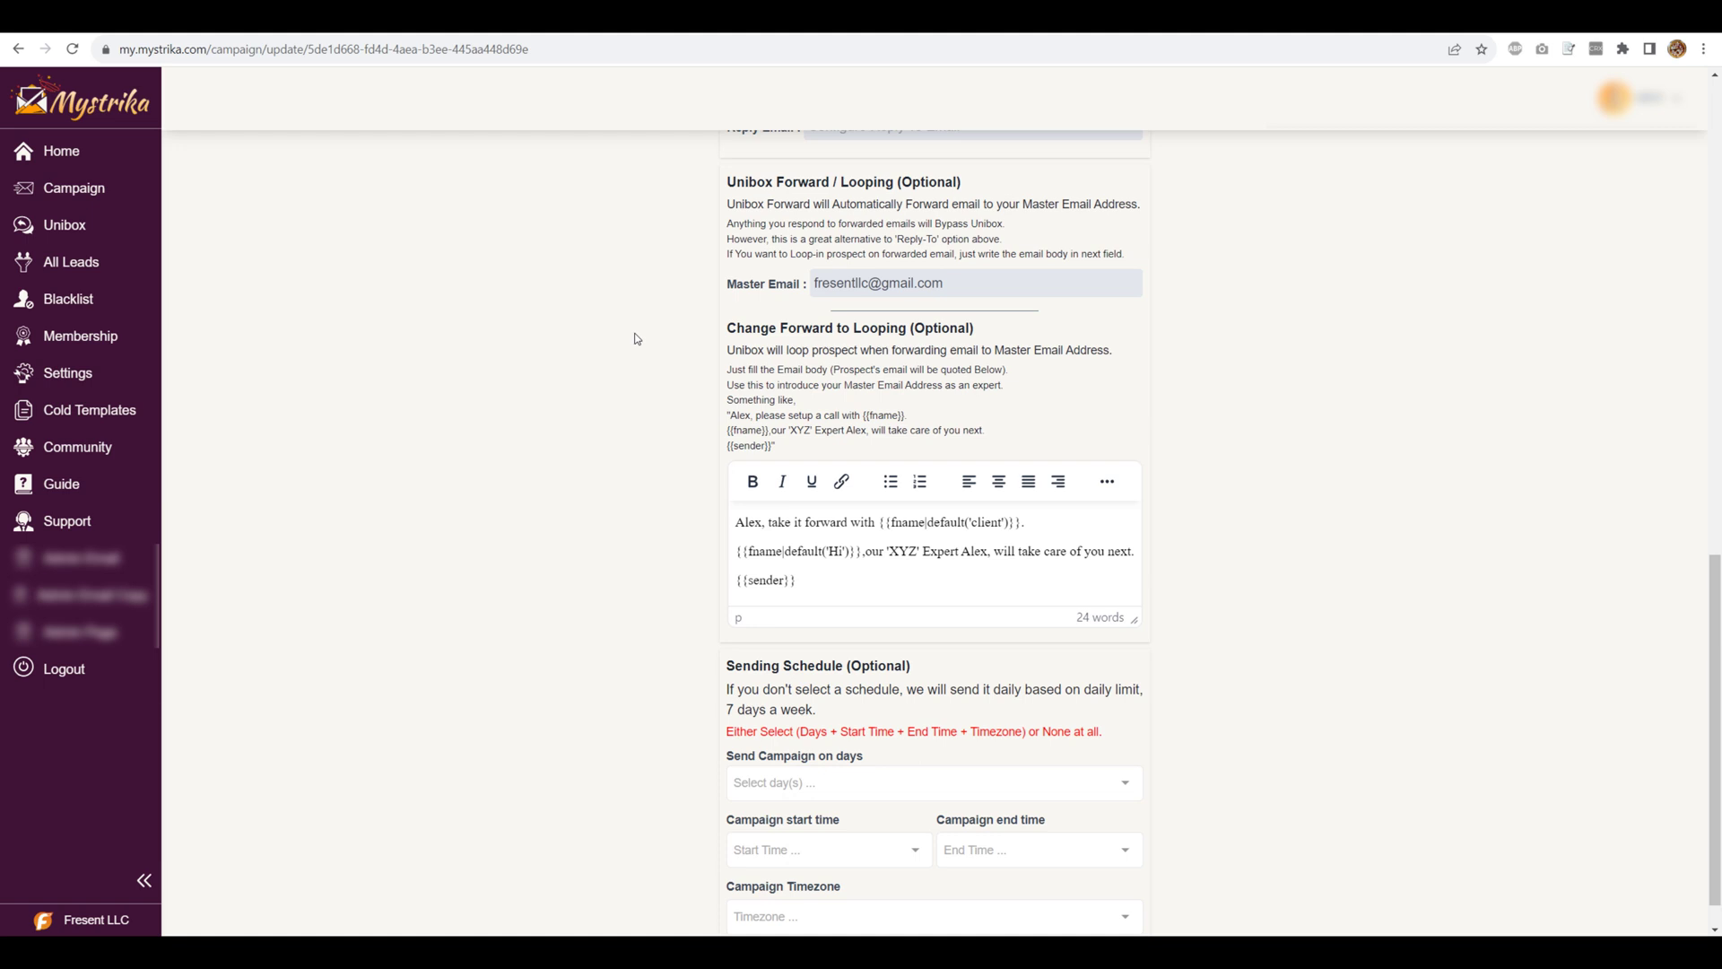
- Insert 'please' after 'Alex,' in the looping message body
{"action": "left_click_drag", "start_coordinate": [816, 580], "coordinate": [702, 532]}
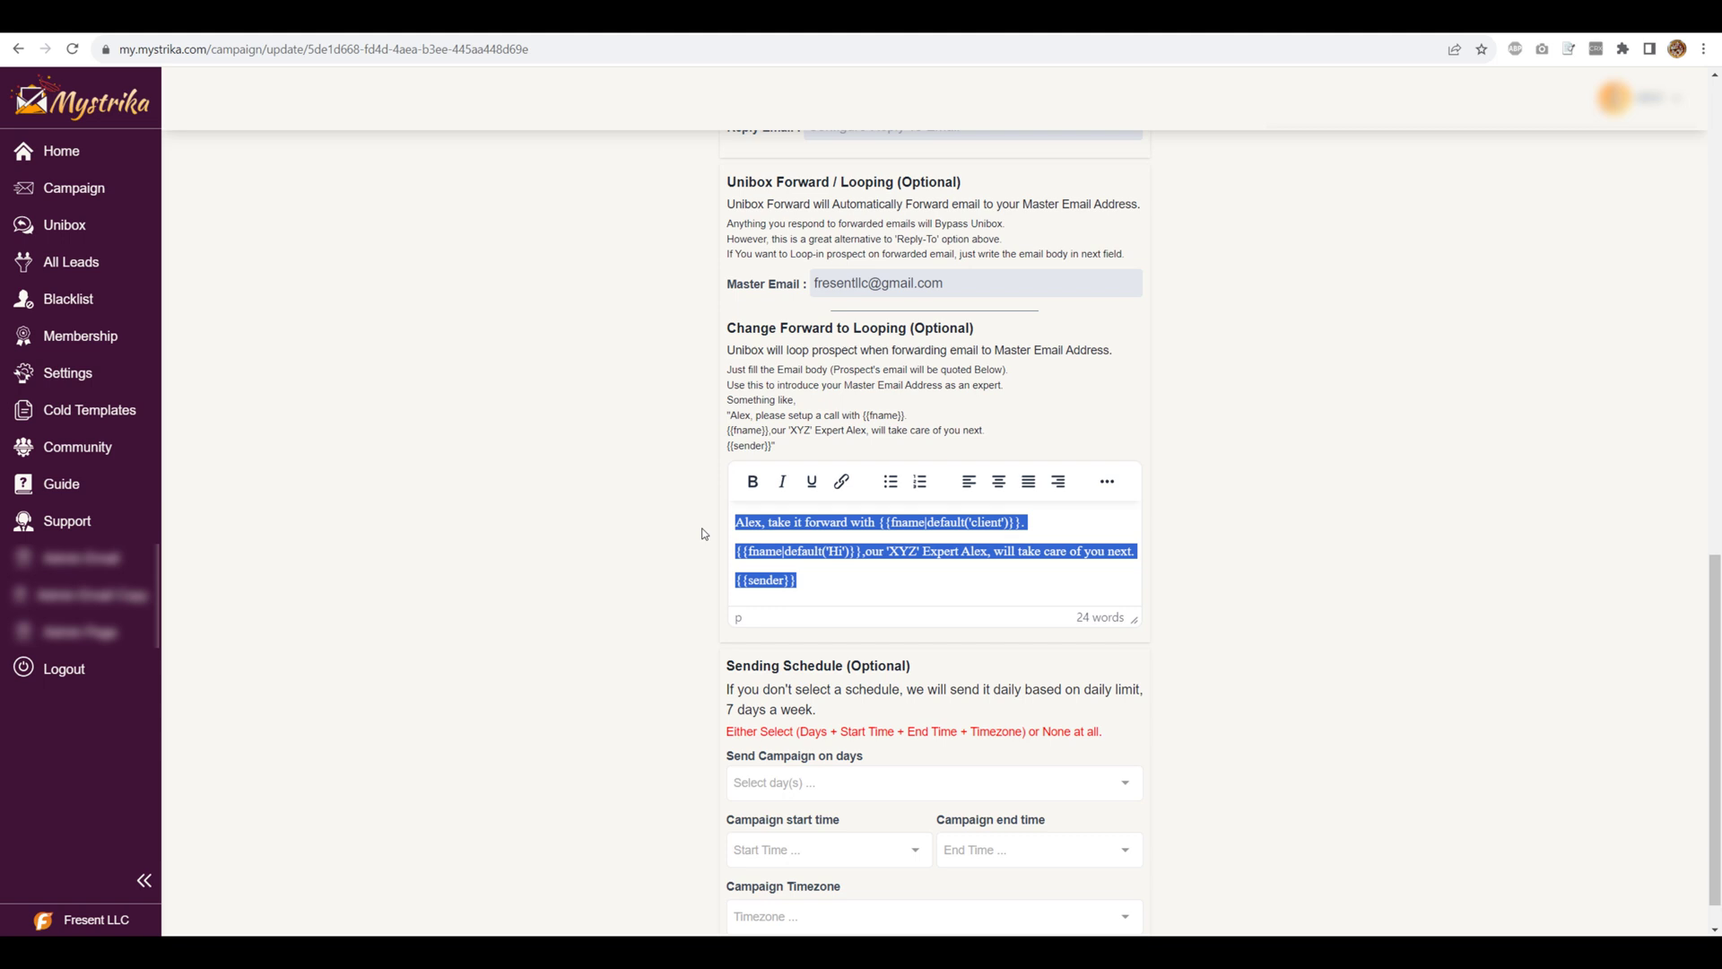
{"action": "left_click", "coordinate": [766, 522]}
{"action": "type", "text": "please"}
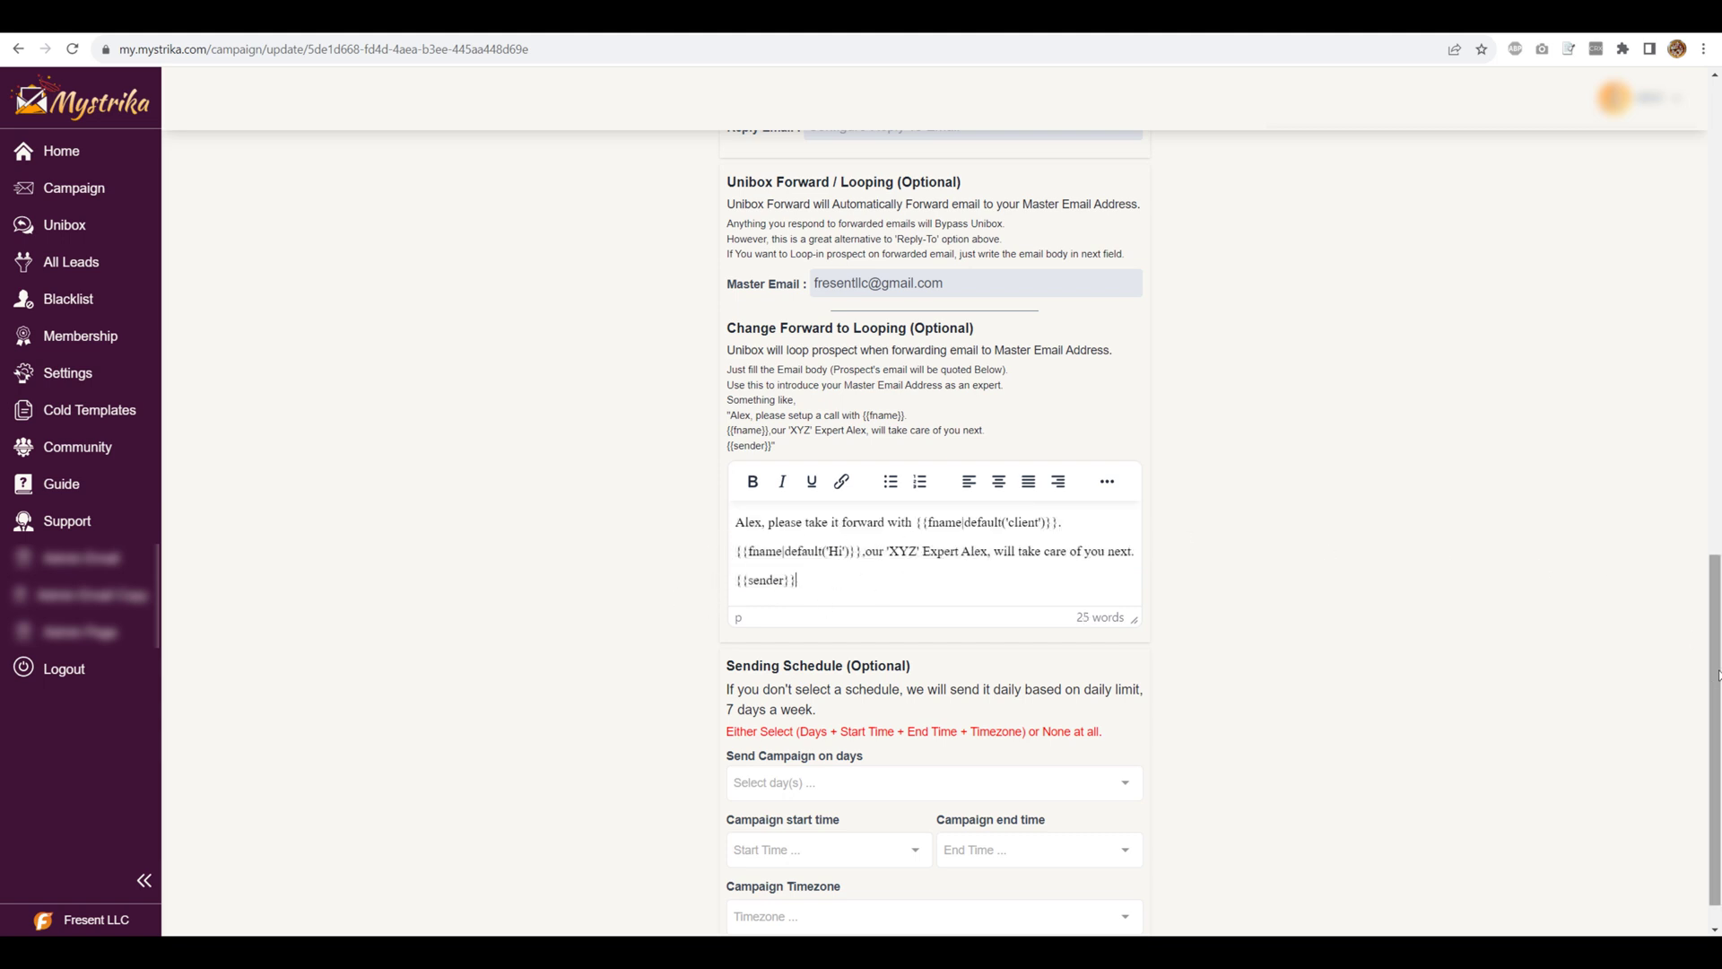
- Save the T camp campaign changes and return to the Campaigns list
{"action": "scroll", "coordinate": [1713, 635], "scroll_direction": "up", "scroll_amount": 3}
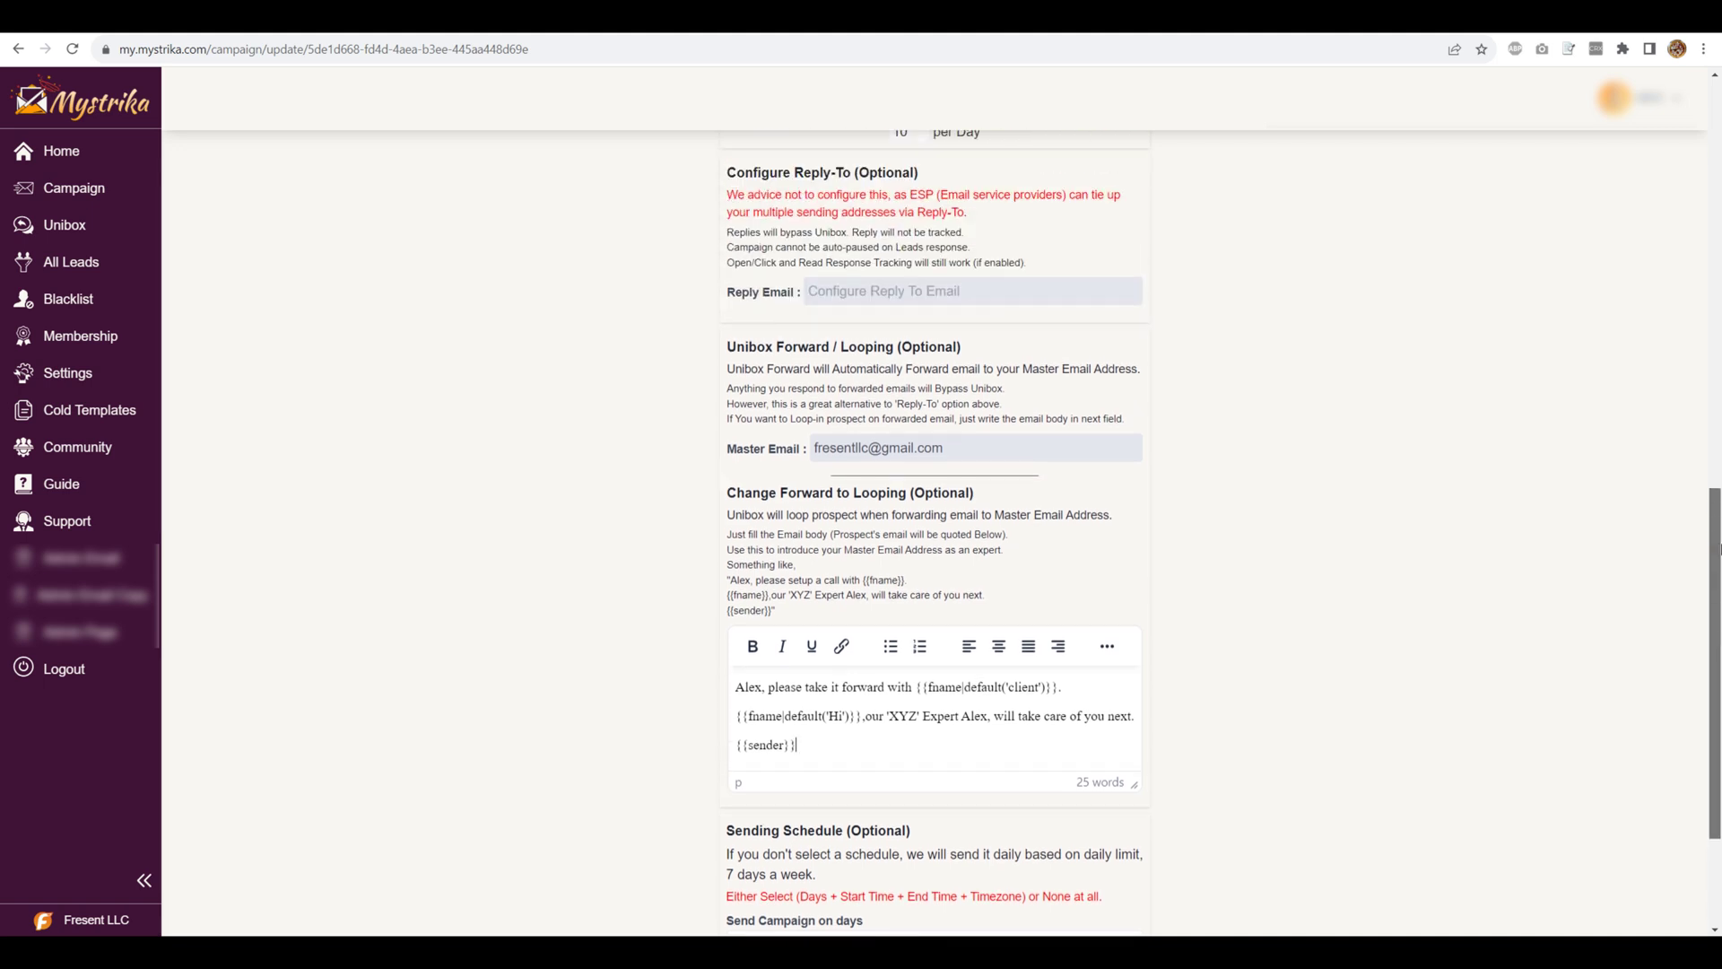
{"action": "left_click_drag", "start_coordinate": [1716, 504], "coordinate": [1718, 158]}
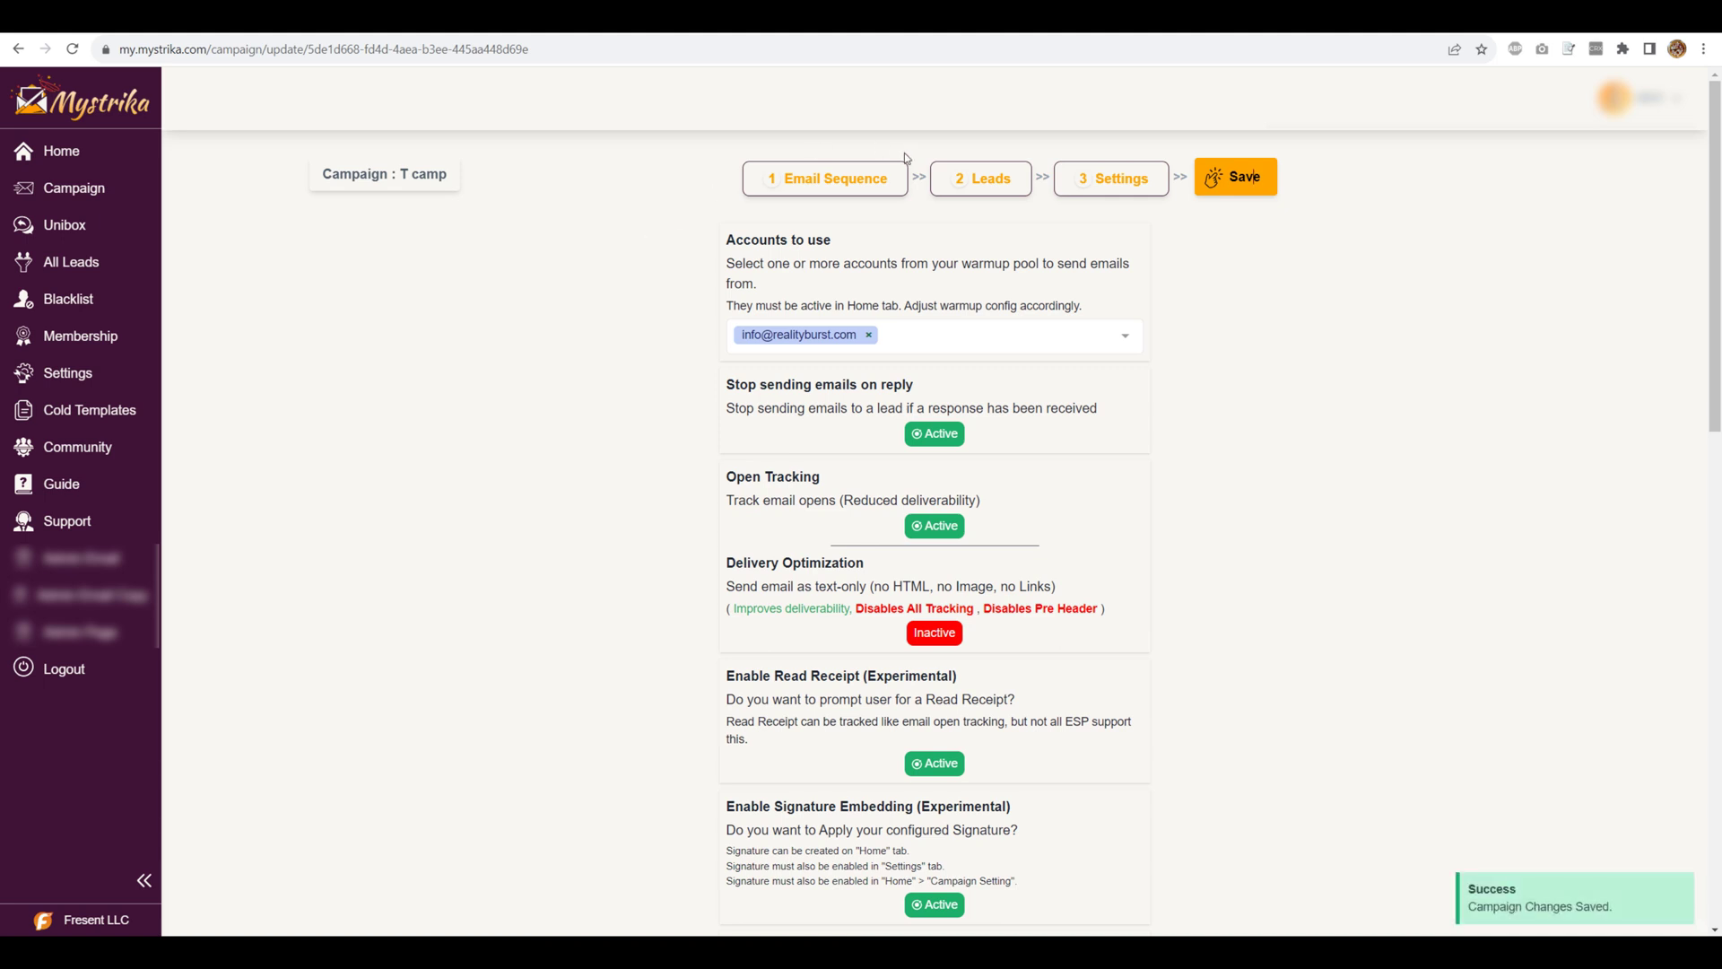
{"action": "left_click", "coordinate": [115, 198]}
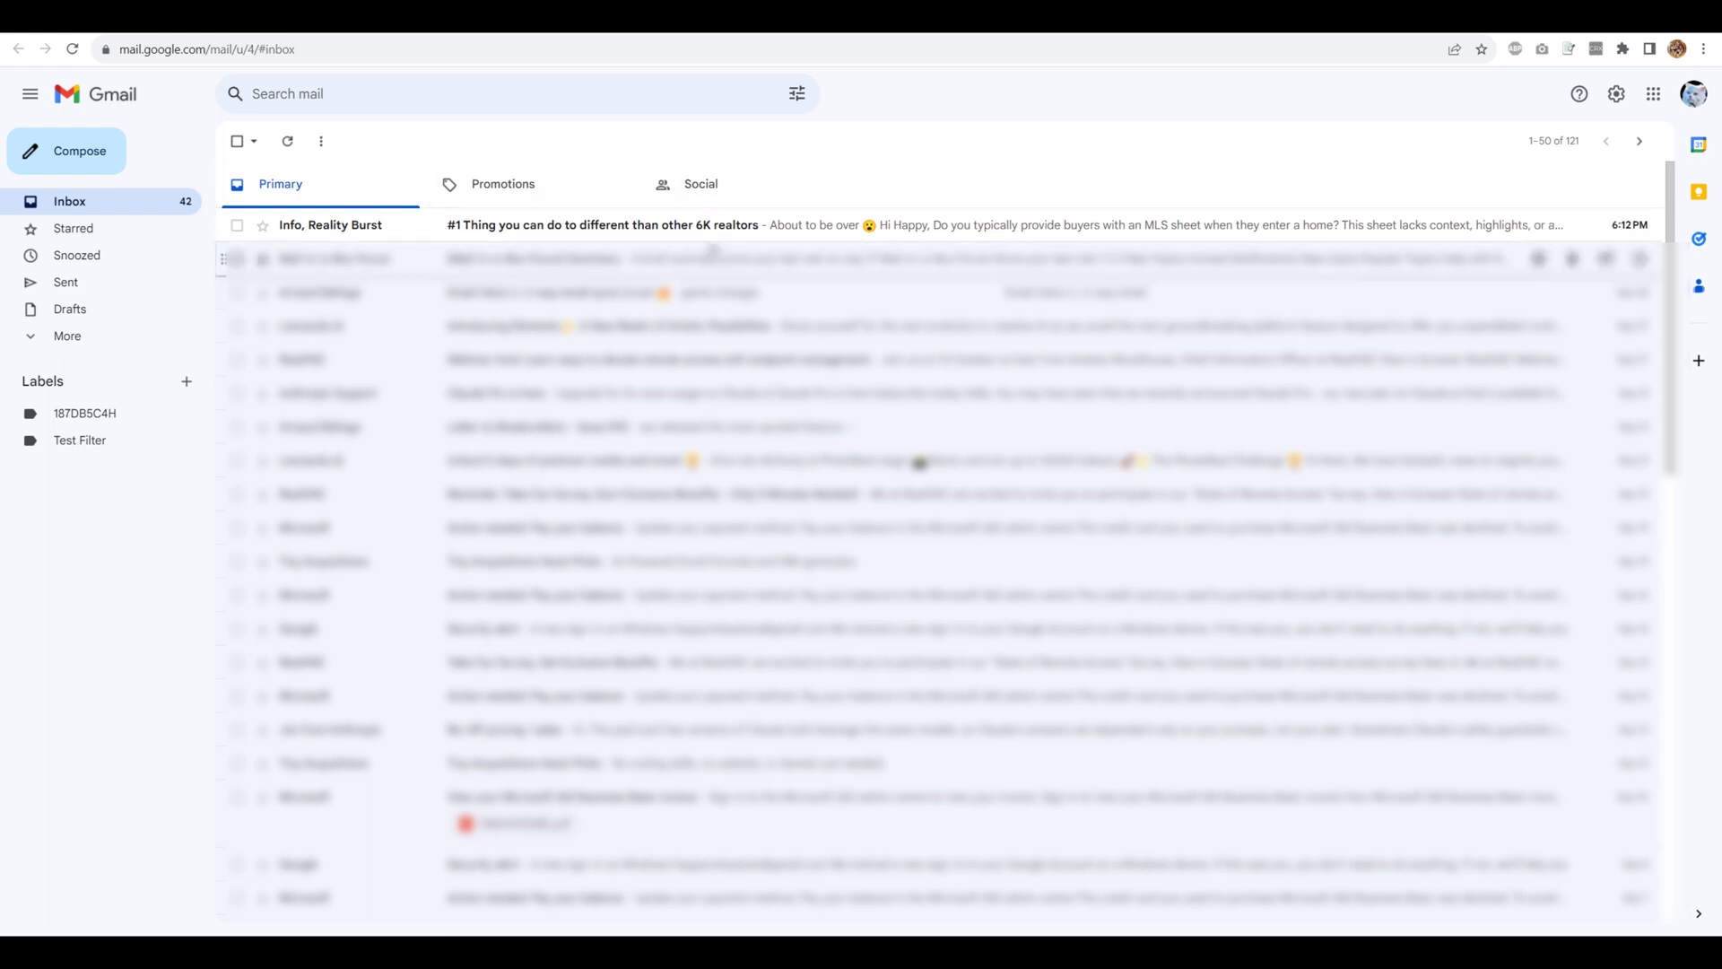
- Open the '#1 Thing you can do…' email in Gmail and highlight the sender's signature
{"action": "left_click", "coordinate": [731, 231]}
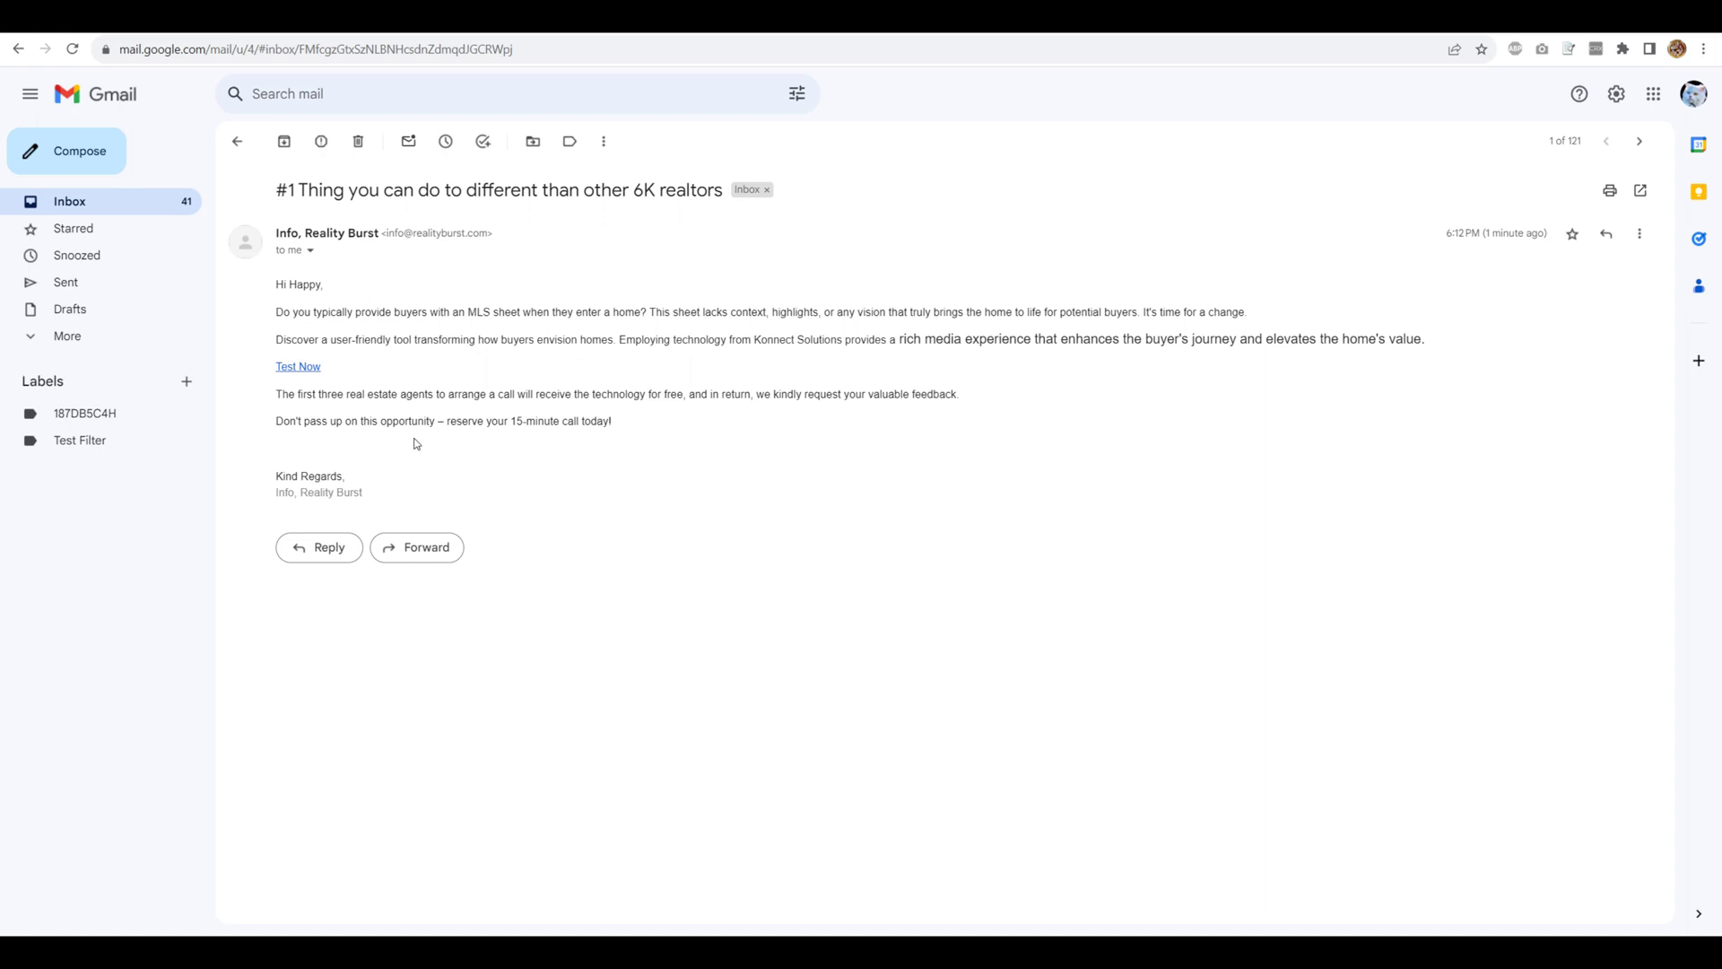
{"action": "left_click_drag", "start_coordinate": [379, 495], "coordinate": [272, 497]}
{"action": "left_click", "coordinate": [413, 445]}
{"action": "key", "text": "ctrl+Tab"}
{"action": "double_click", "coordinate": [677, 483]}
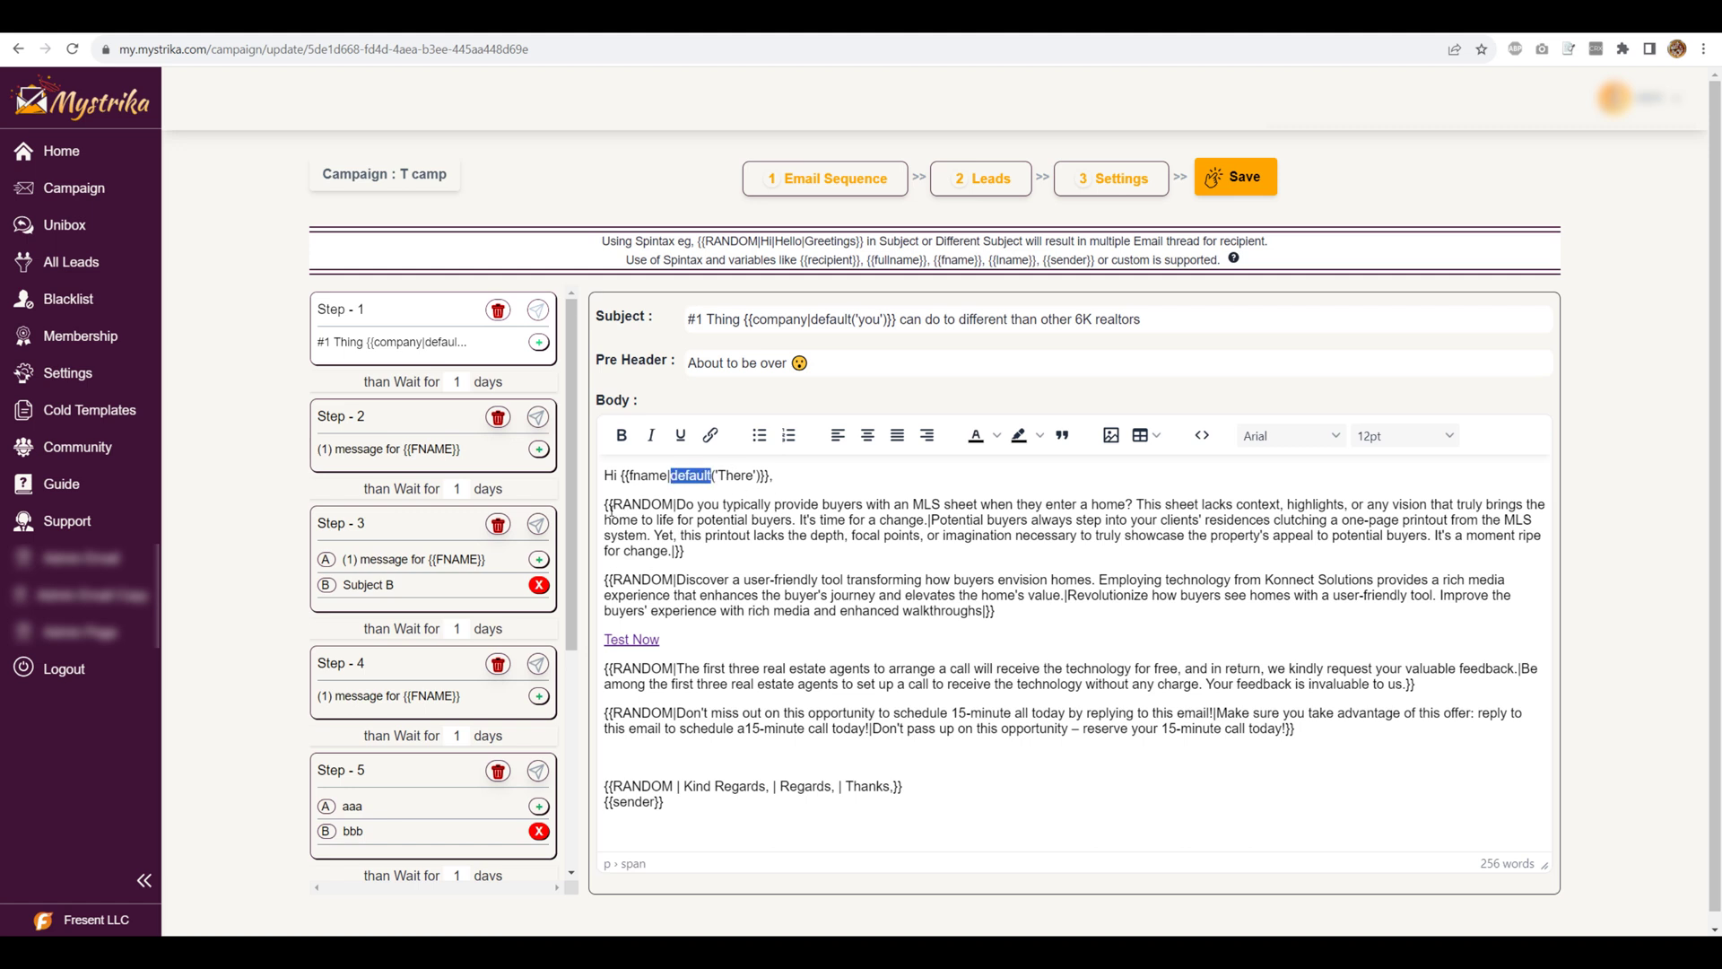
{"action": "left_click_drag", "start_coordinate": [605, 504], "coordinate": [691, 551]}
{"action": "left_click", "coordinate": [761, 643]}
{"action": "left_click_drag", "start_coordinate": [666, 802], "coordinate": [601, 808]}
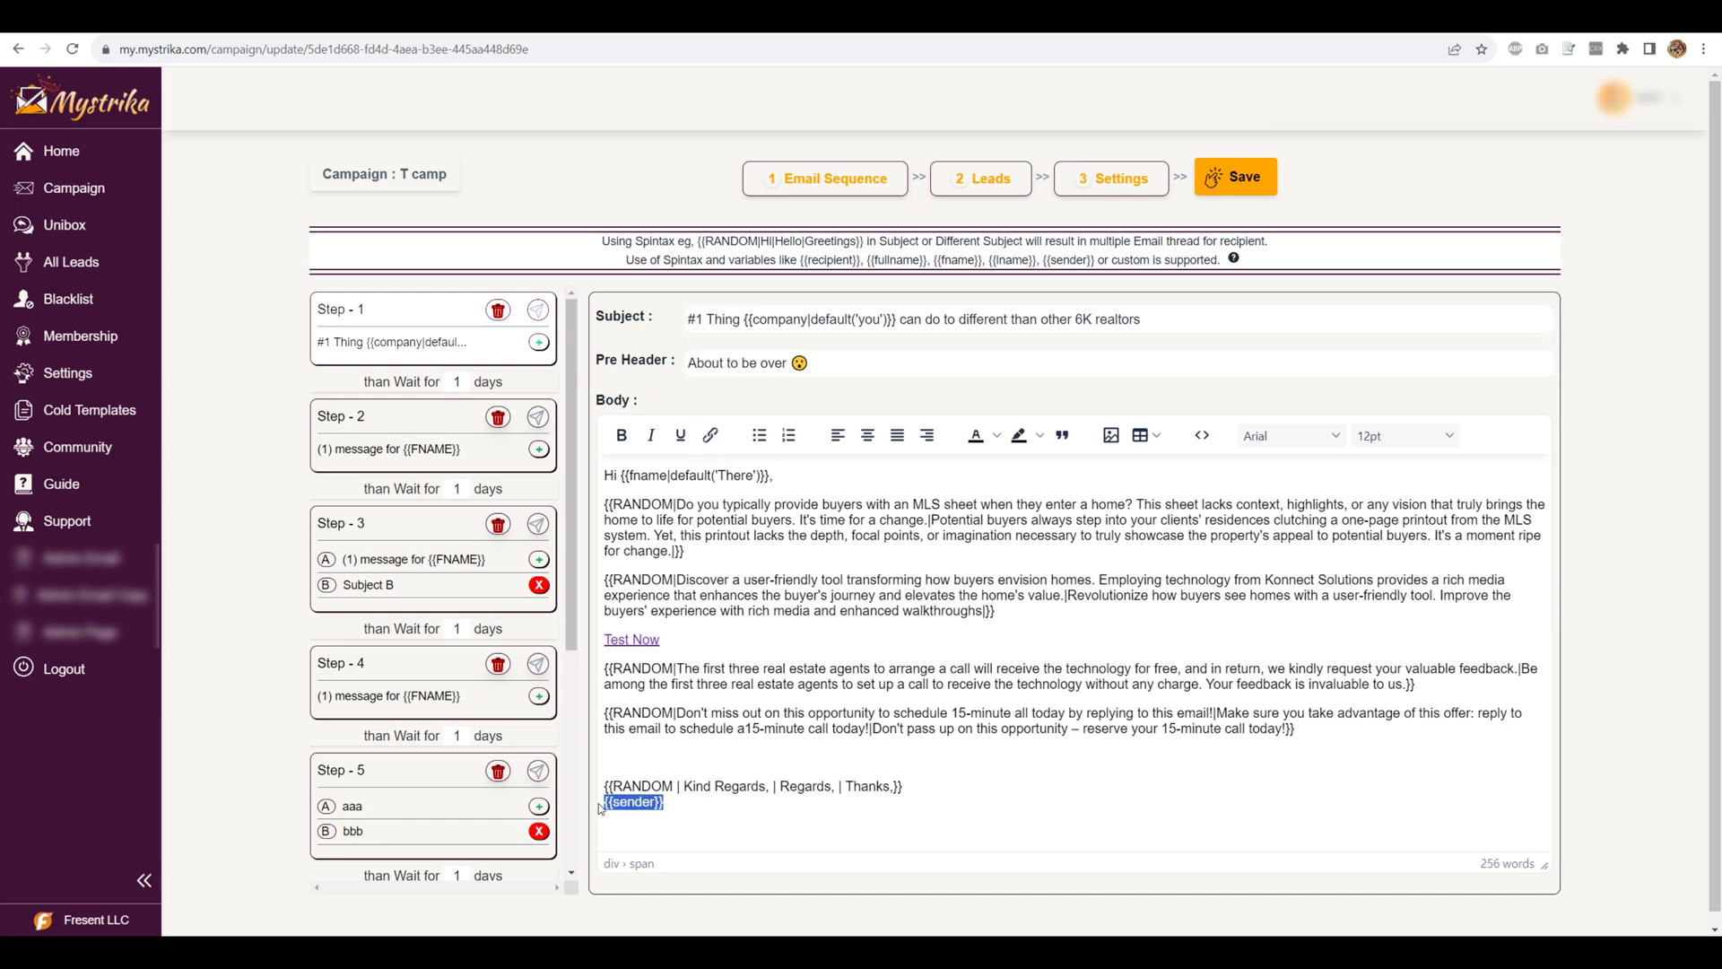
{"action": "double_click", "coordinate": [790, 321]}
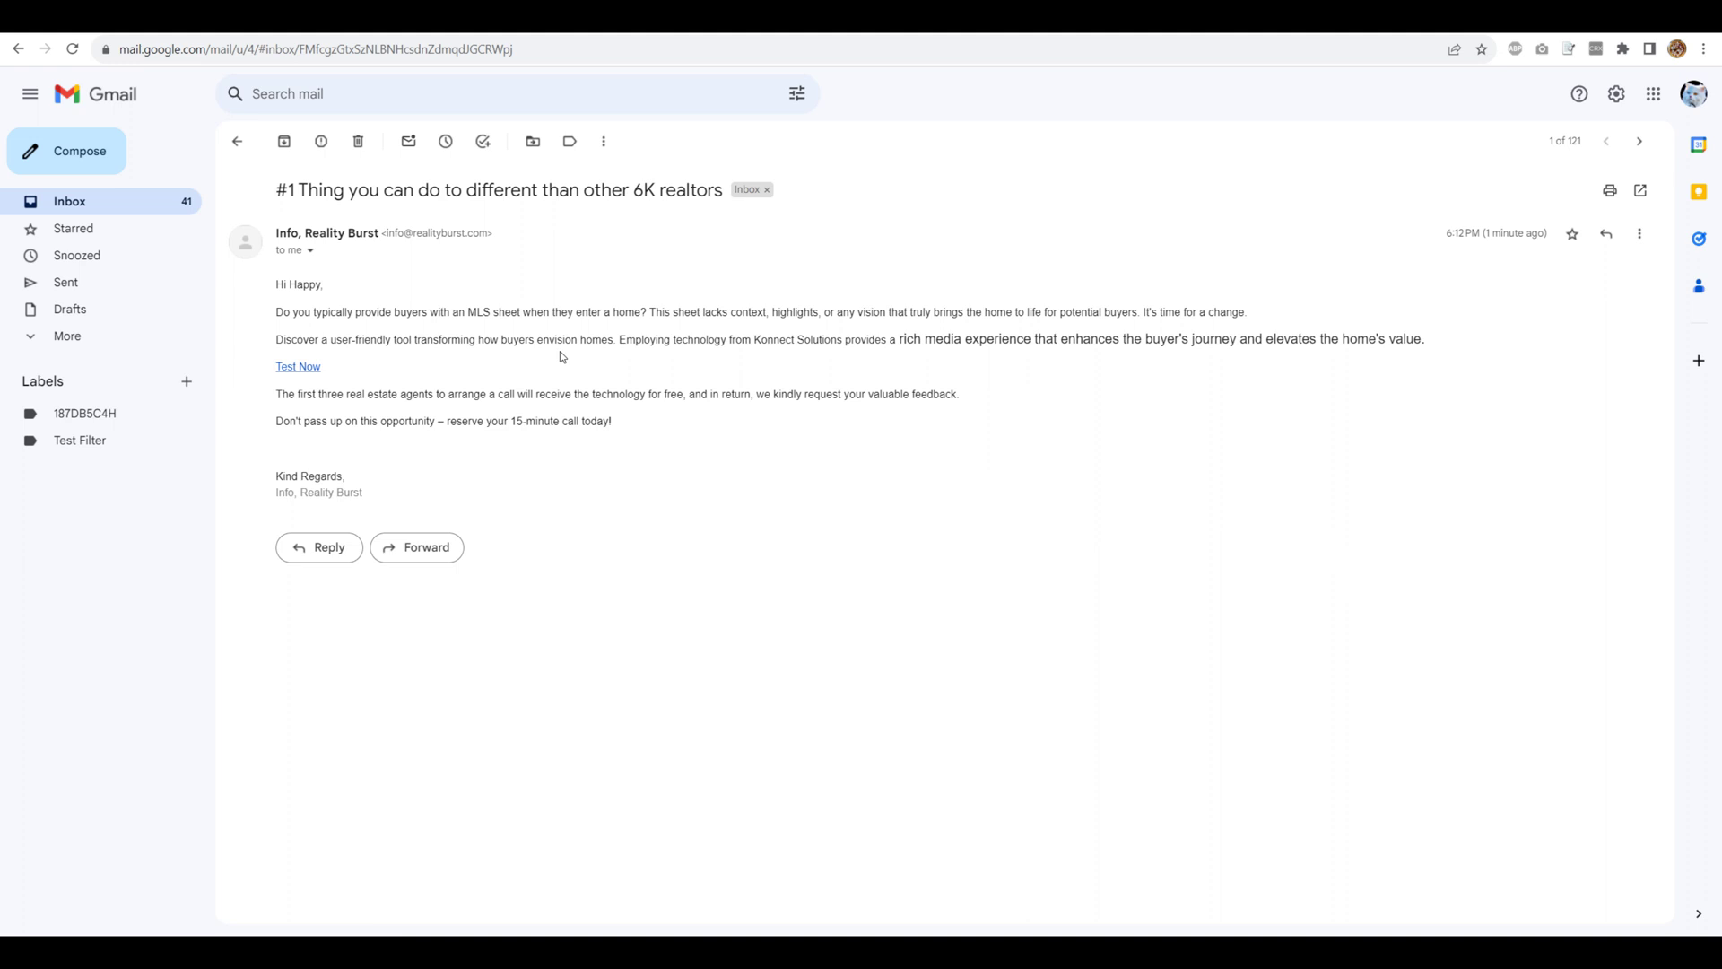
- Send an 'I am interested' reply to the Reality Burst email, signed with the prospect's name
{"action": "left_click", "coordinate": [332, 548]}
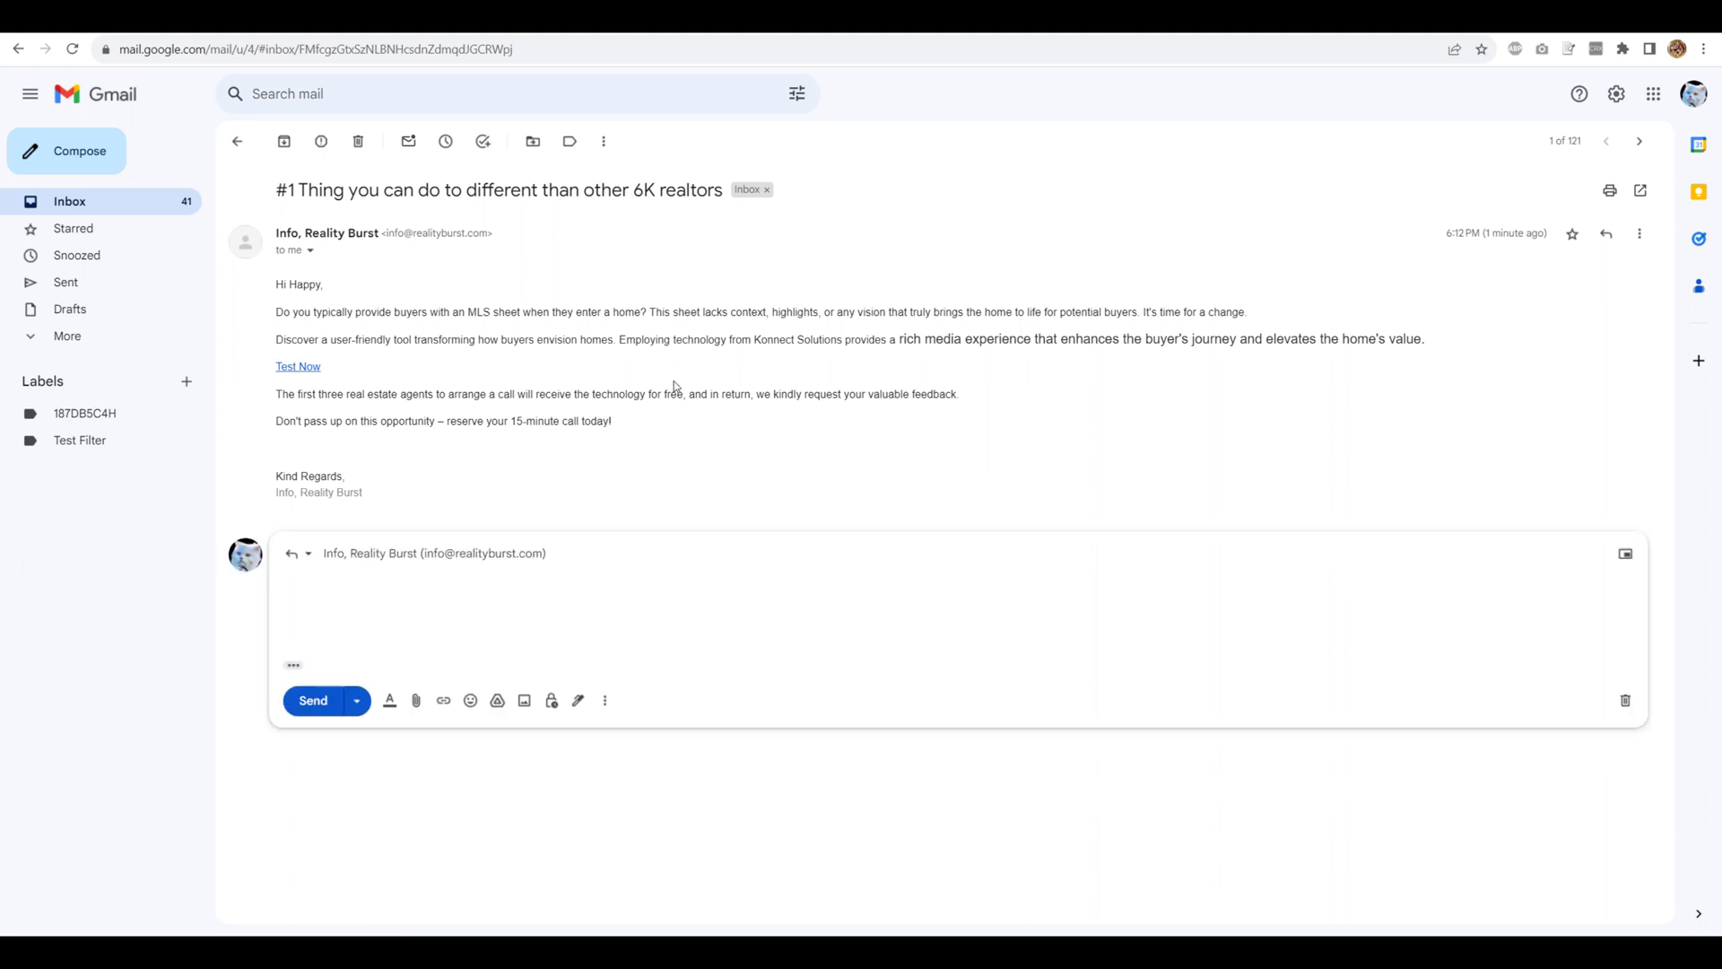
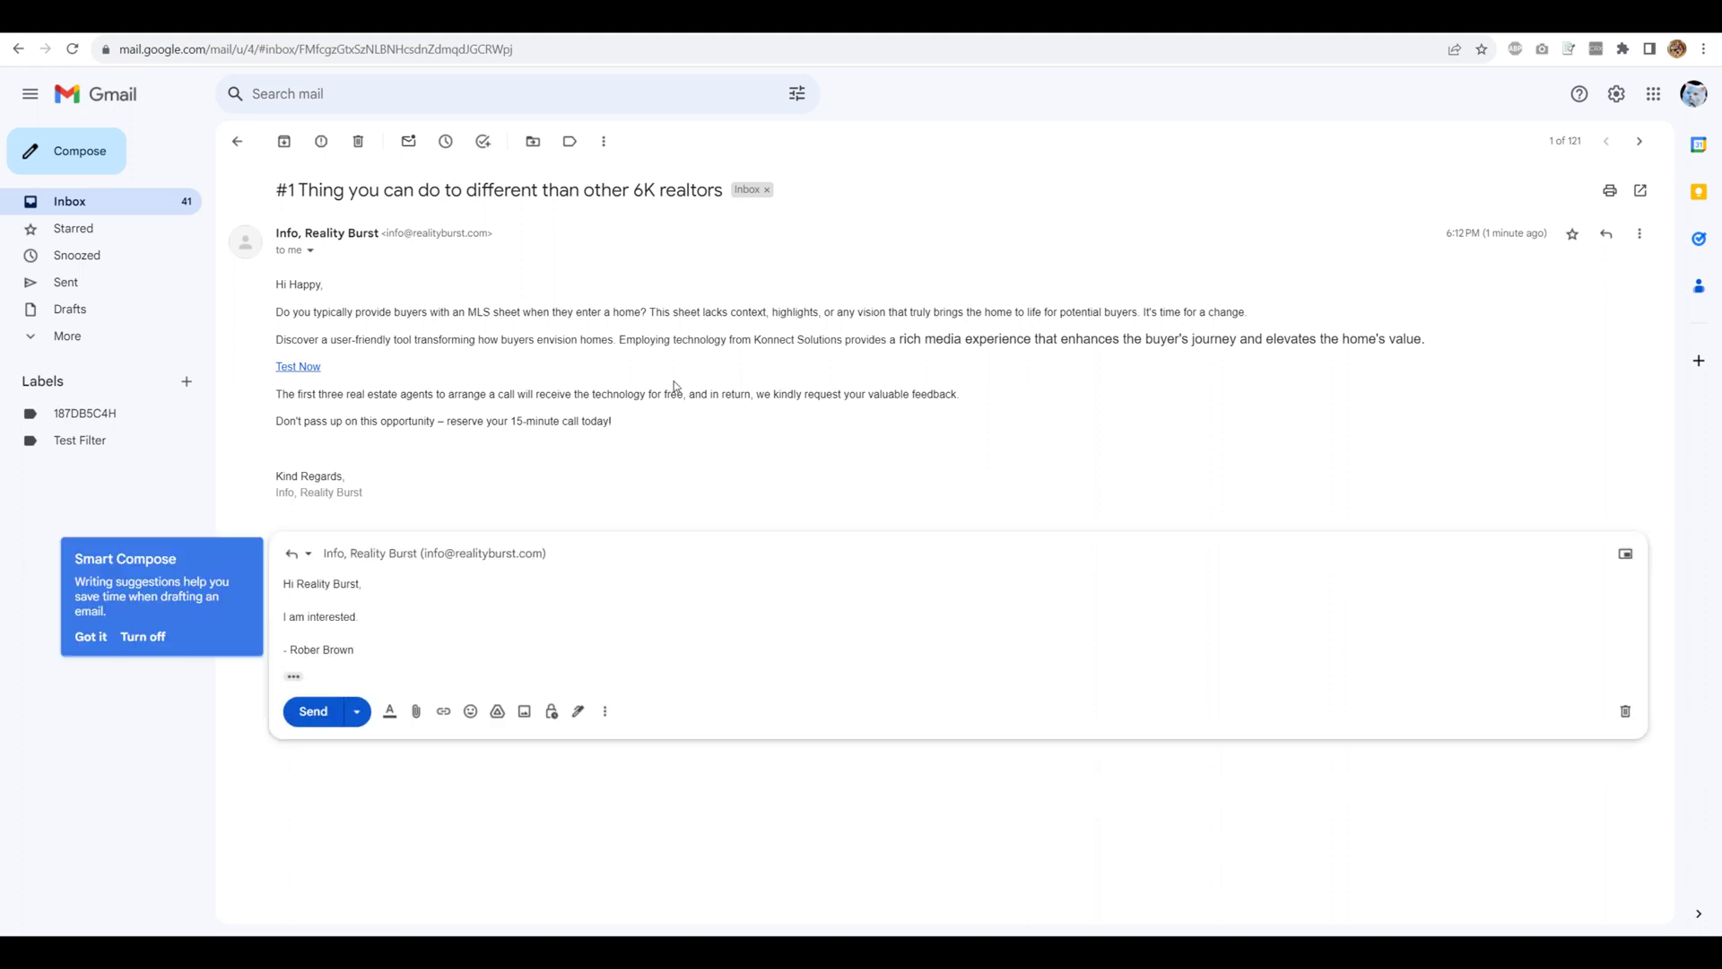
{"action": "left_click", "coordinate": [88, 643]}
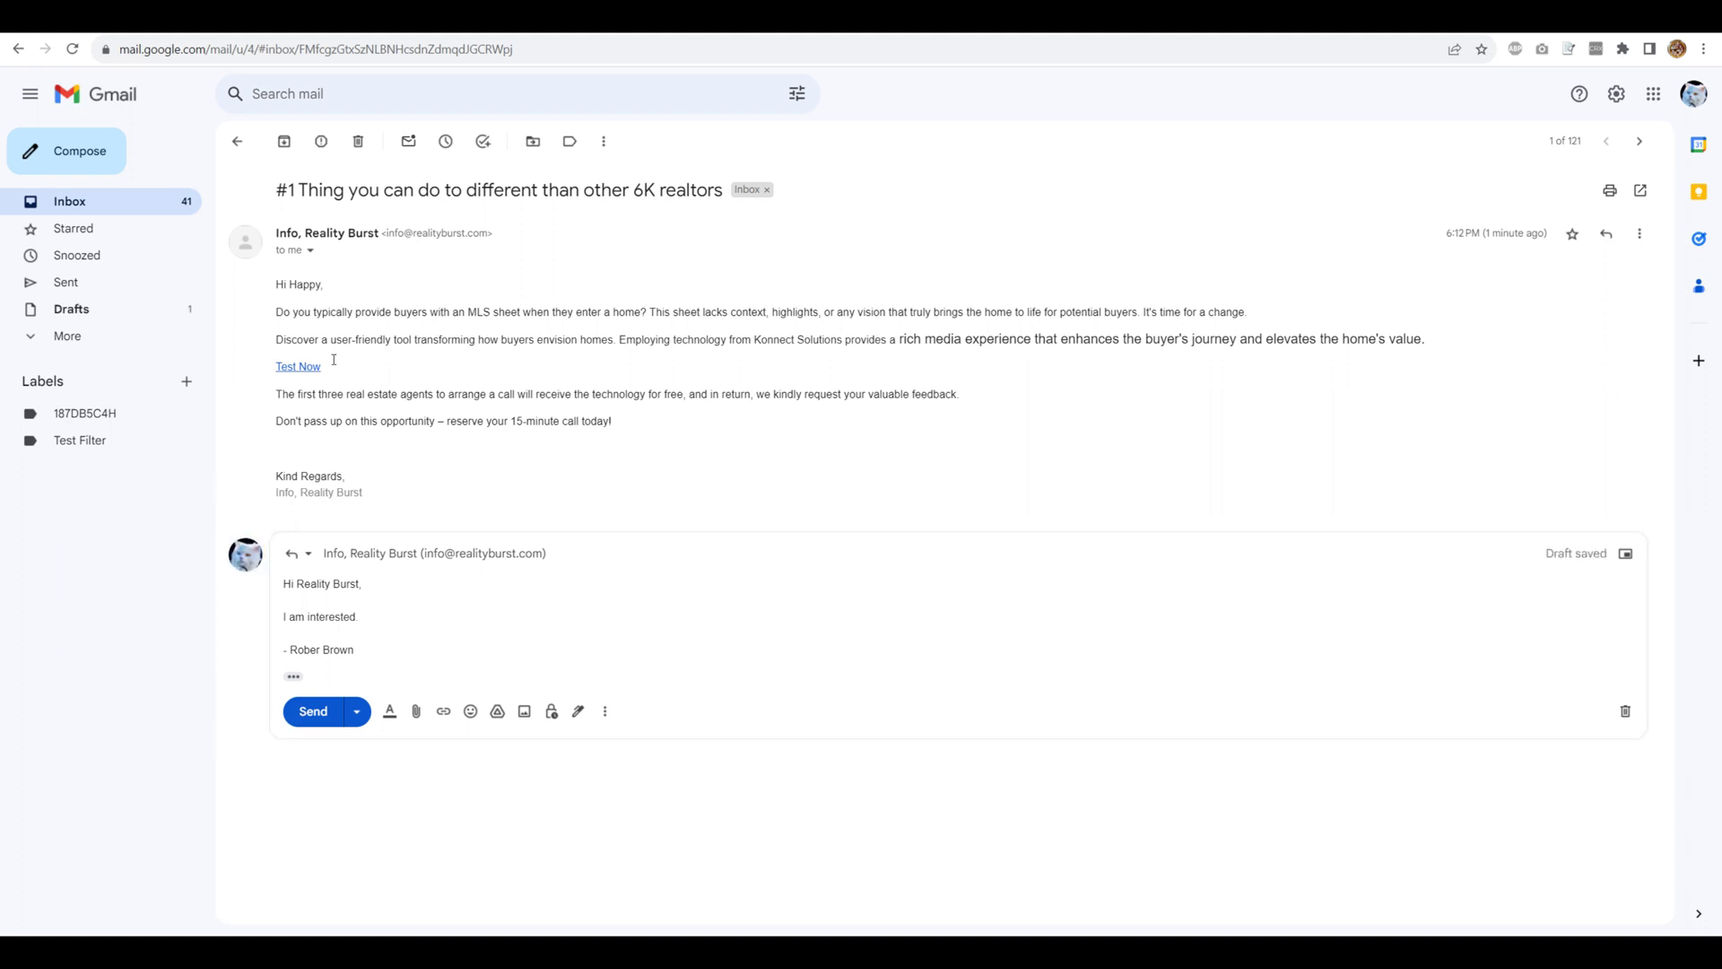
{"action": "left_click", "coordinate": [310, 664]}
{"action": "left_click_drag", "start_coordinate": [362, 652], "coordinate": [289, 652]}
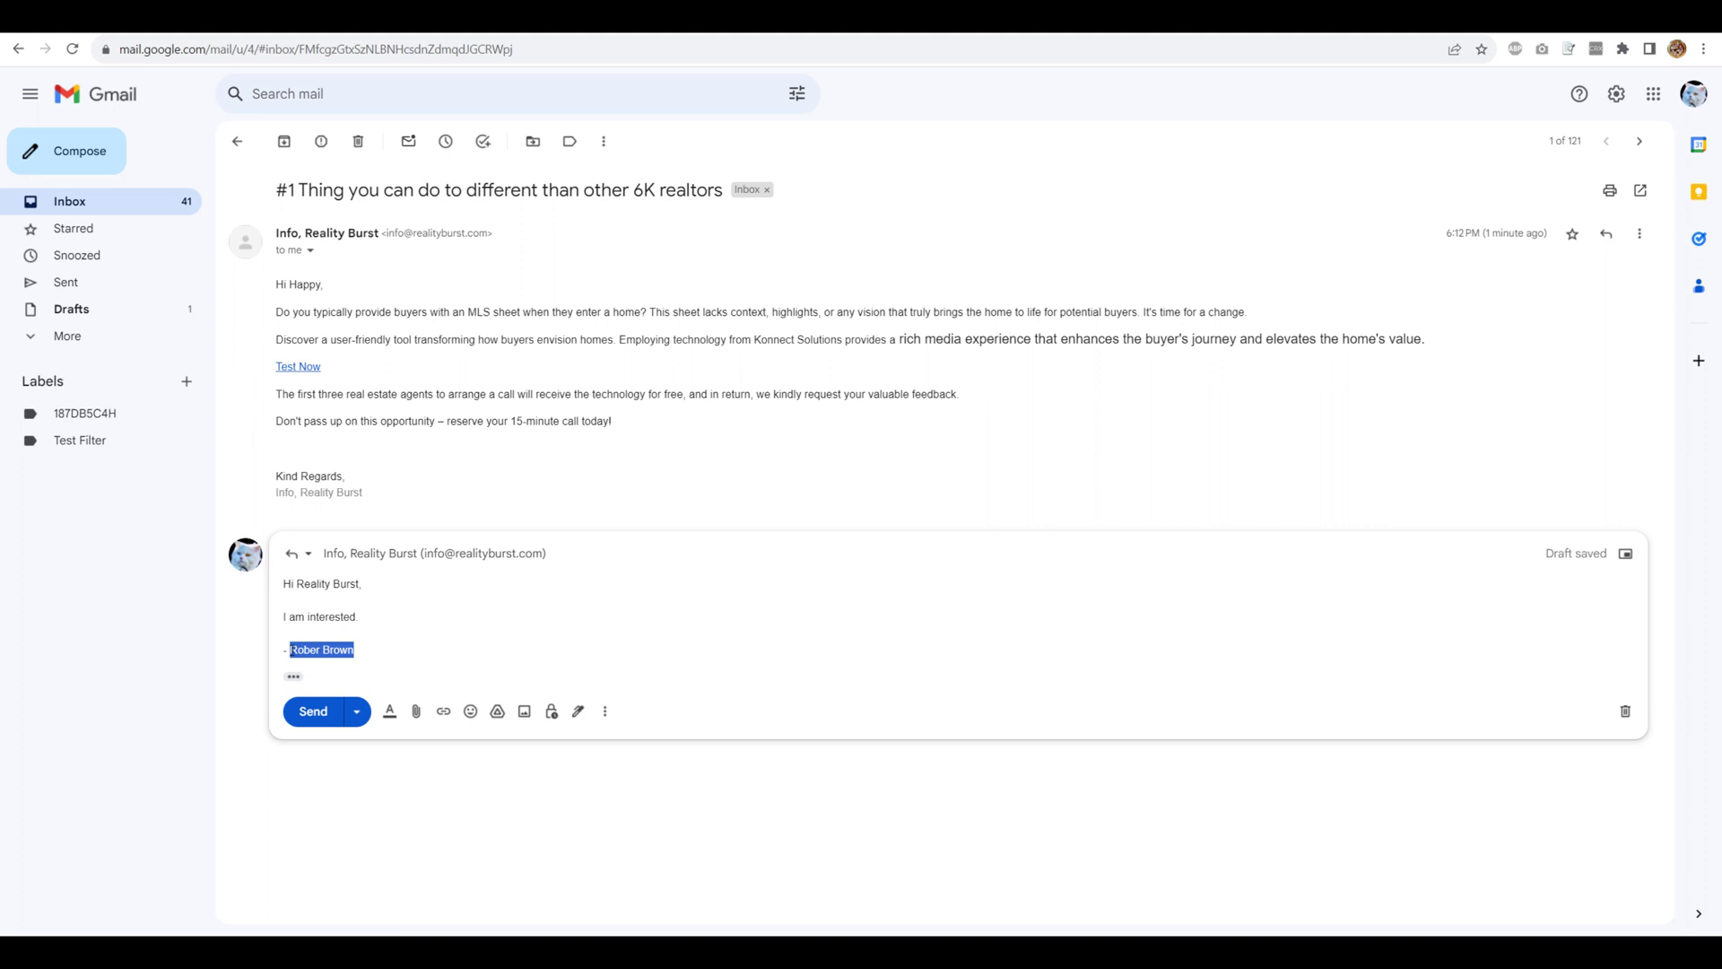
{"action": "type", "text": "Happy Misty"}
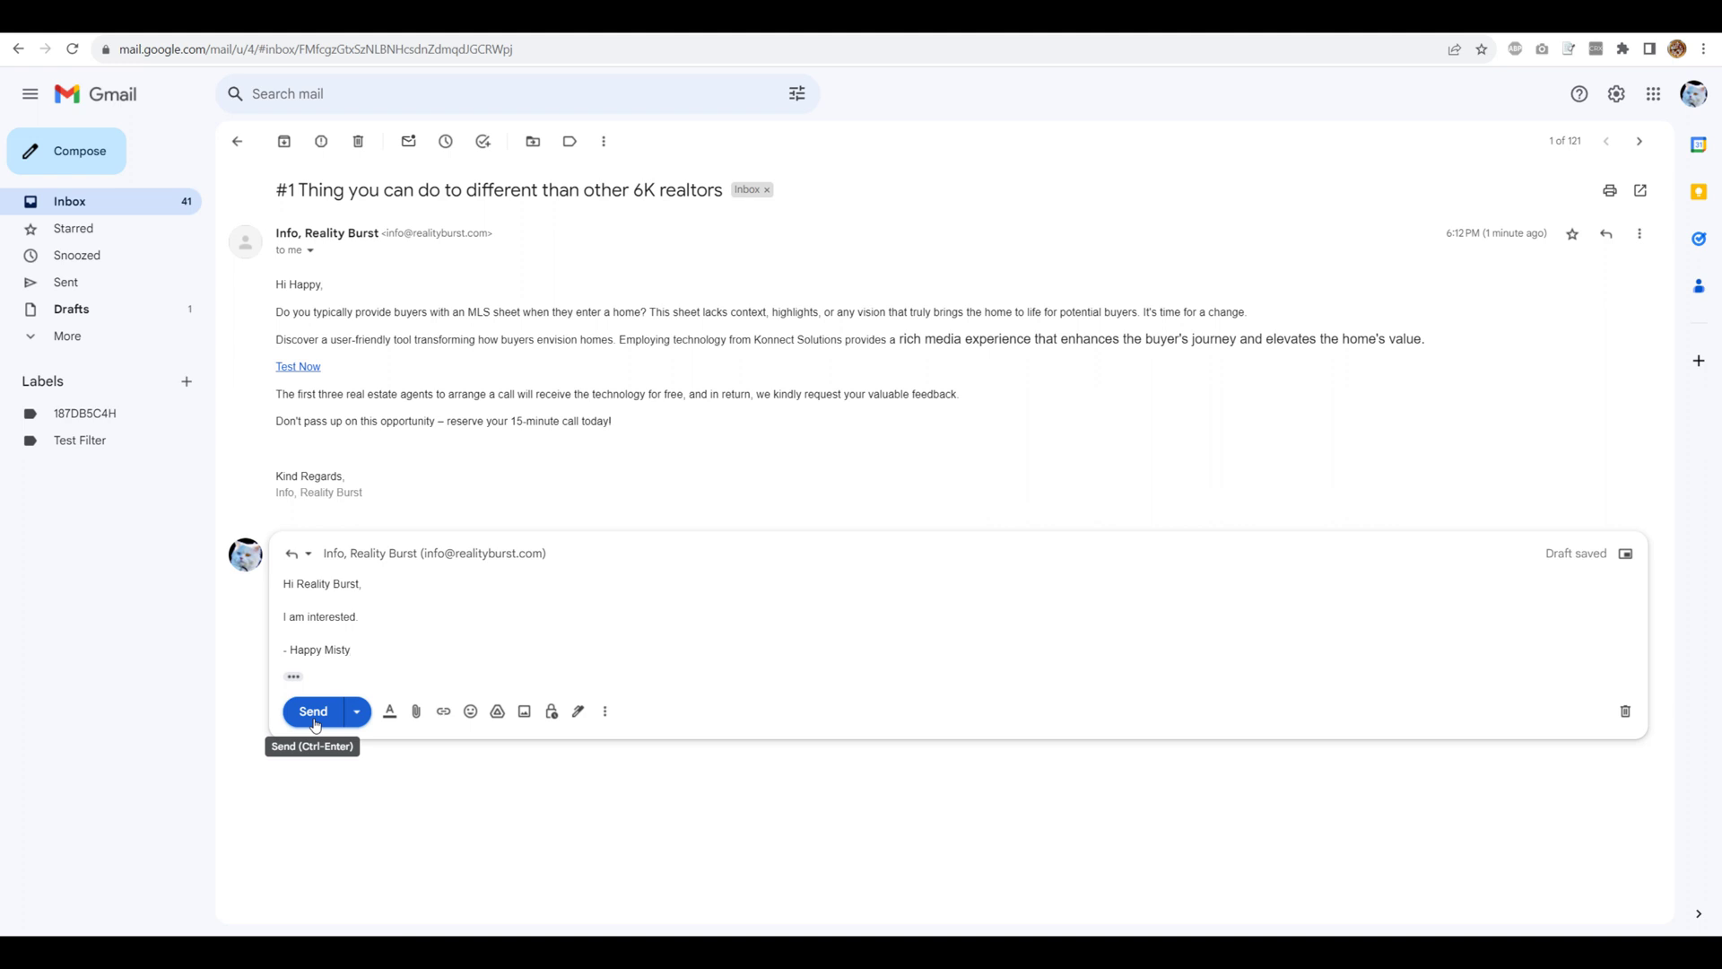
{"action": "left_click", "coordinate": [313, 713]}
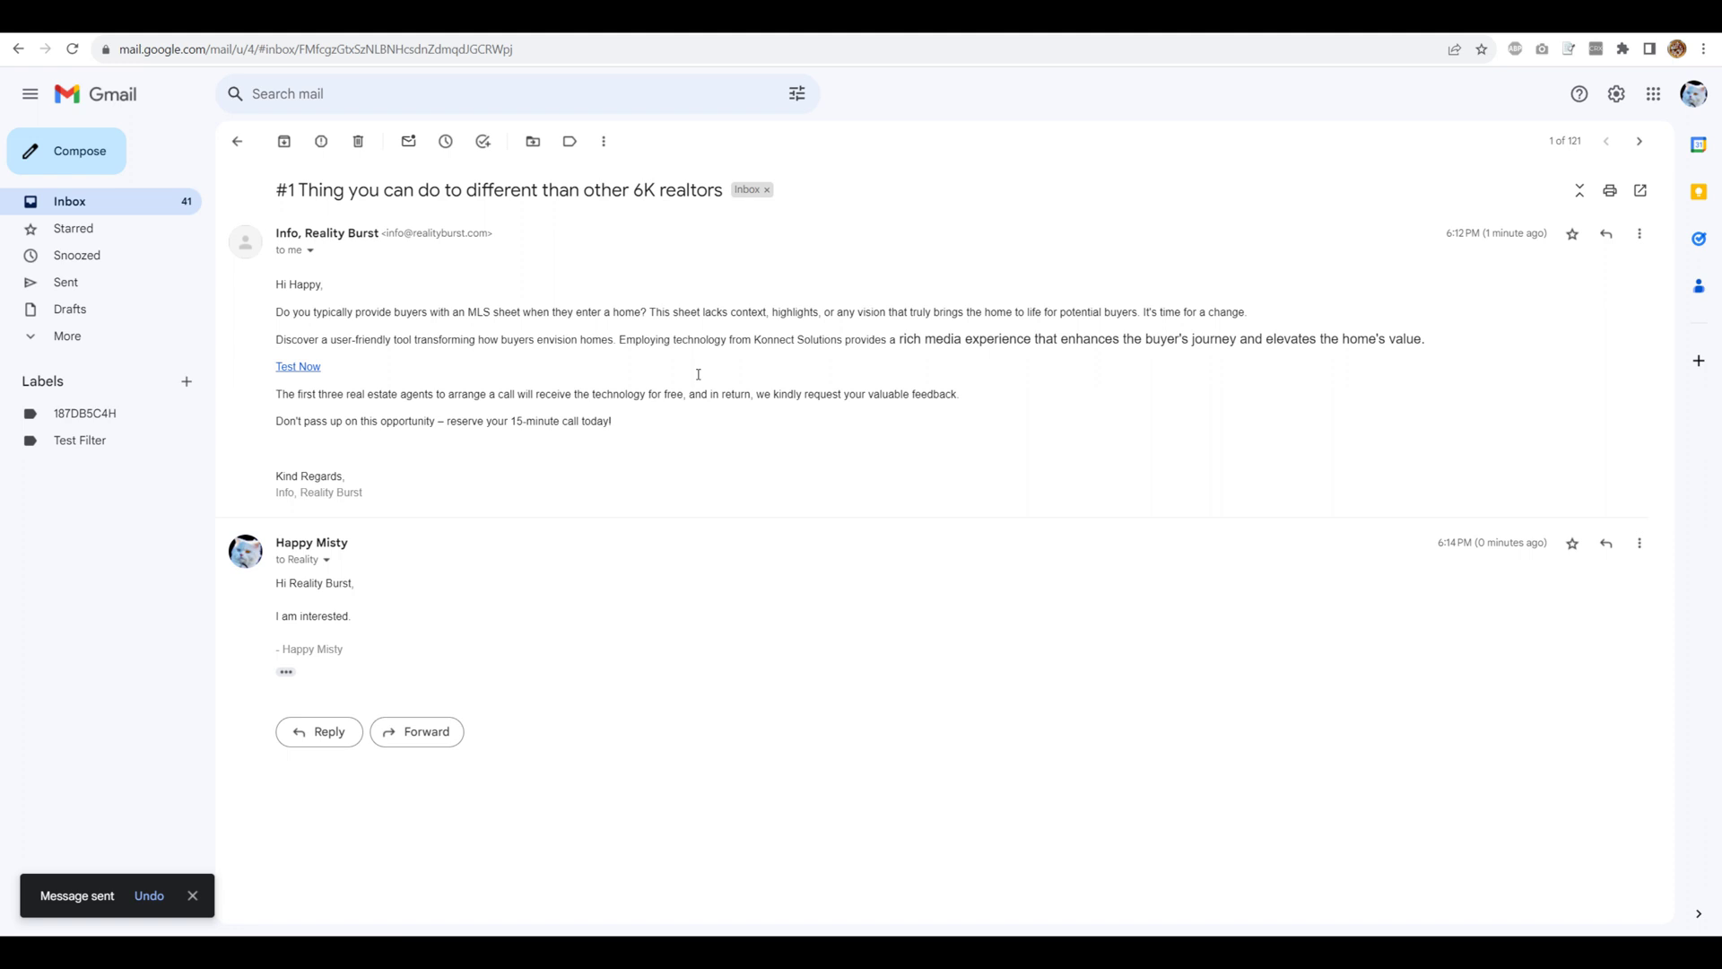
{"action": "left_click", "coordinate": [193, 896]}
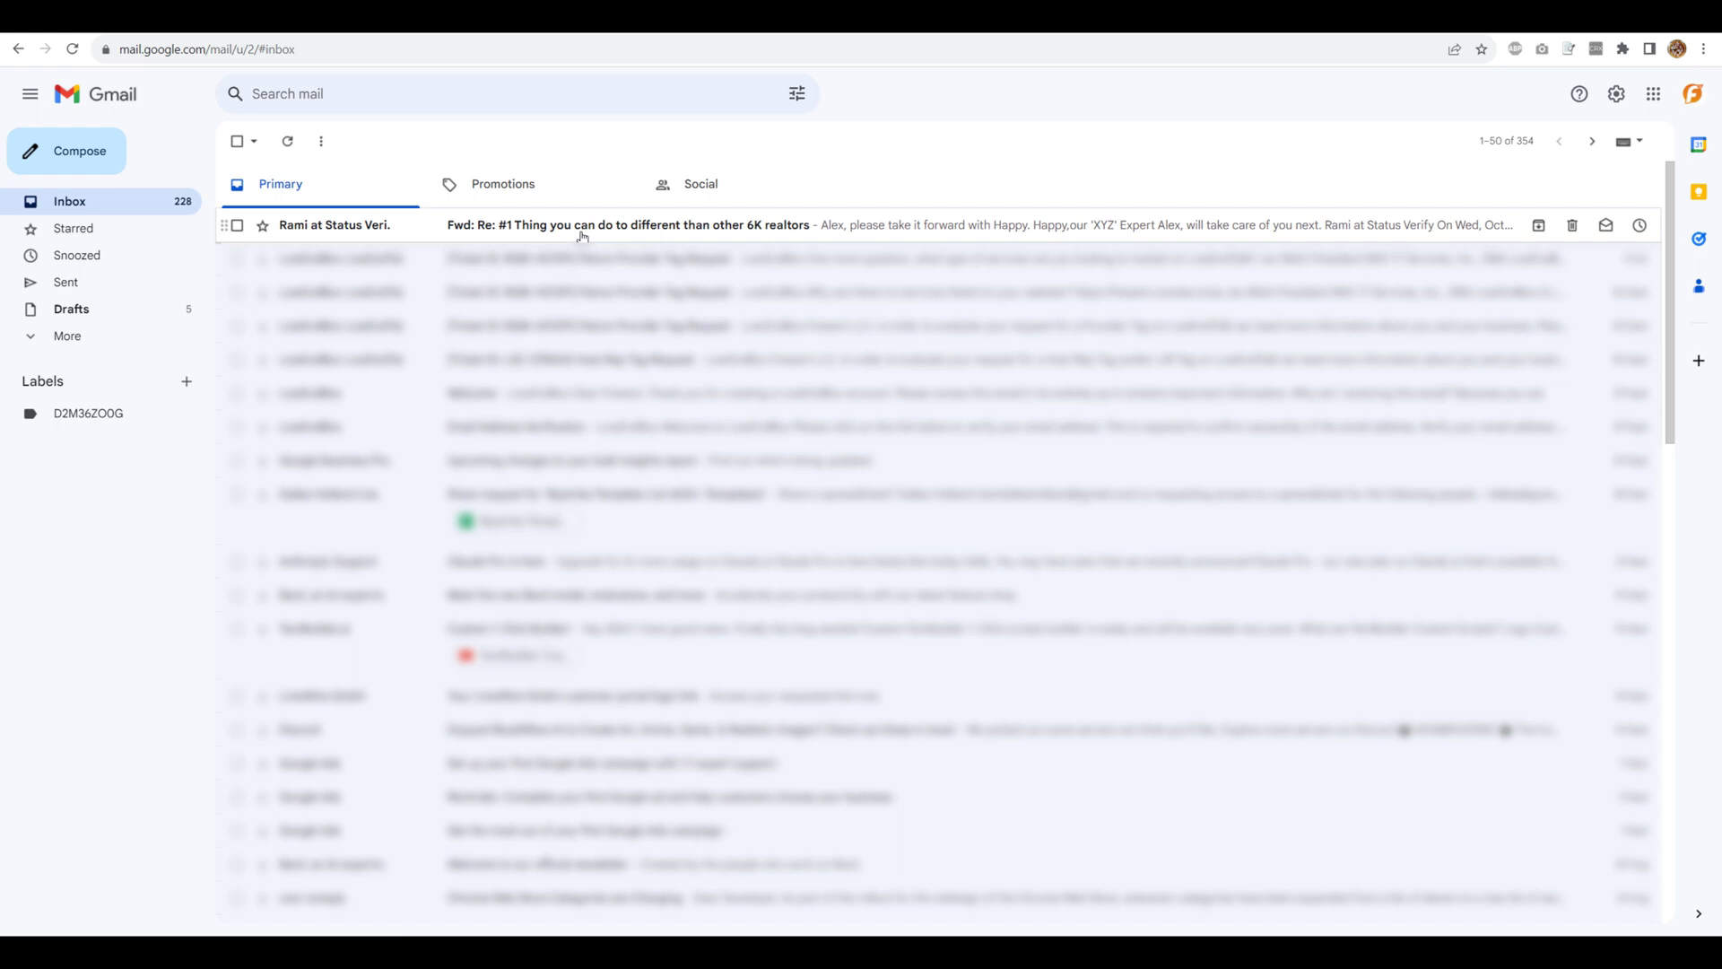
- Open the top 'Fwd: Re: #1 Thing you can do…' email in the Primary inbox
{"action": "left_click", "coordinate": [584, 235]}
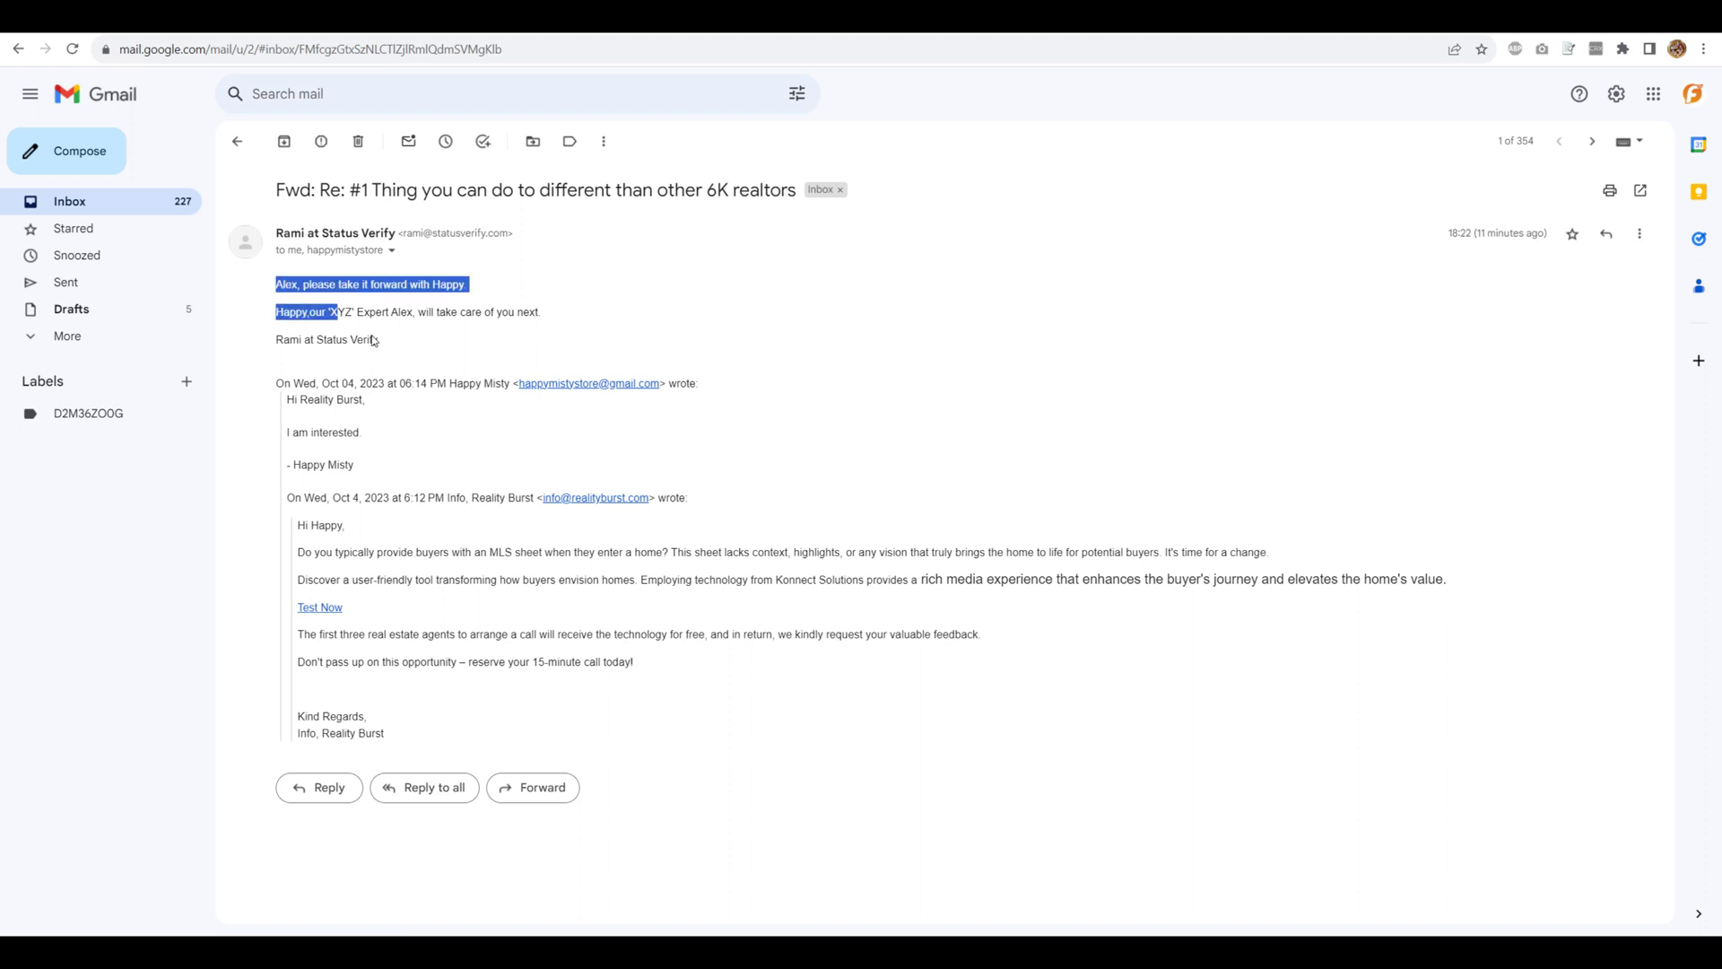
{"action": "left_click_drag", "start_coordinate": [373, 340], "coordinate": [385, 344]}
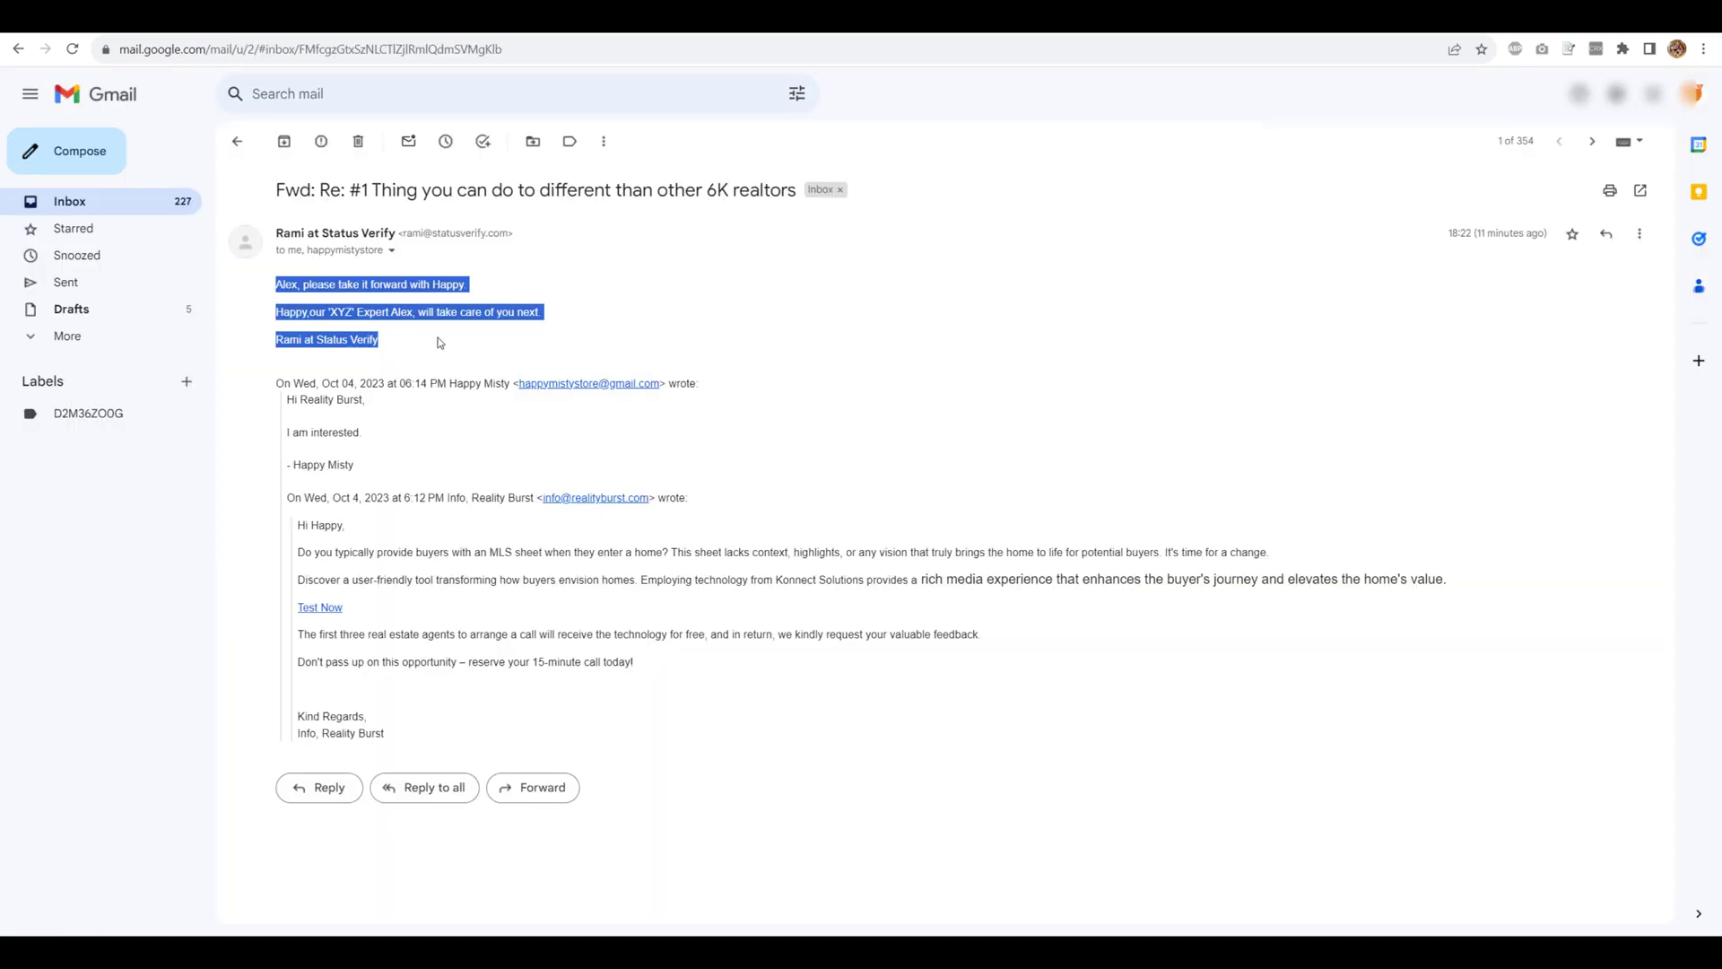
{"action": "left_click", "coordinate": [350, 321]}
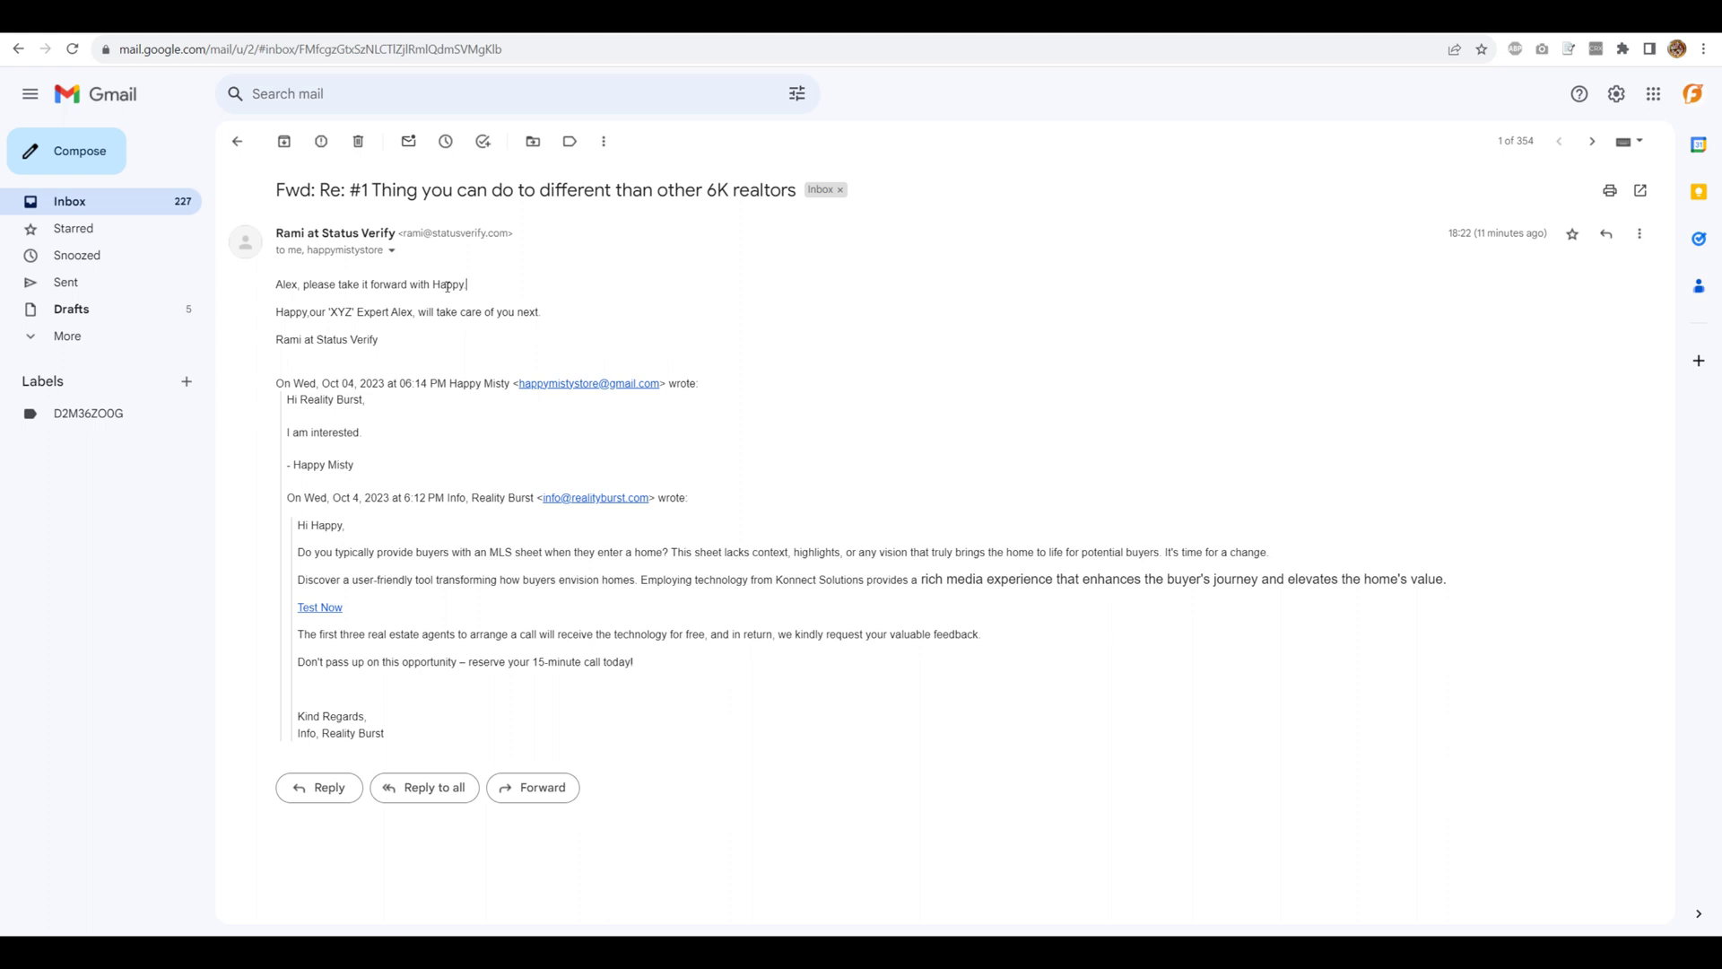
{"action": "triple_click", "coordinate": [487, 288]}
{"action": "left_click", "coordinate": [408, 265]}
{"action": "left_click", "coordinate": [392, 250]}
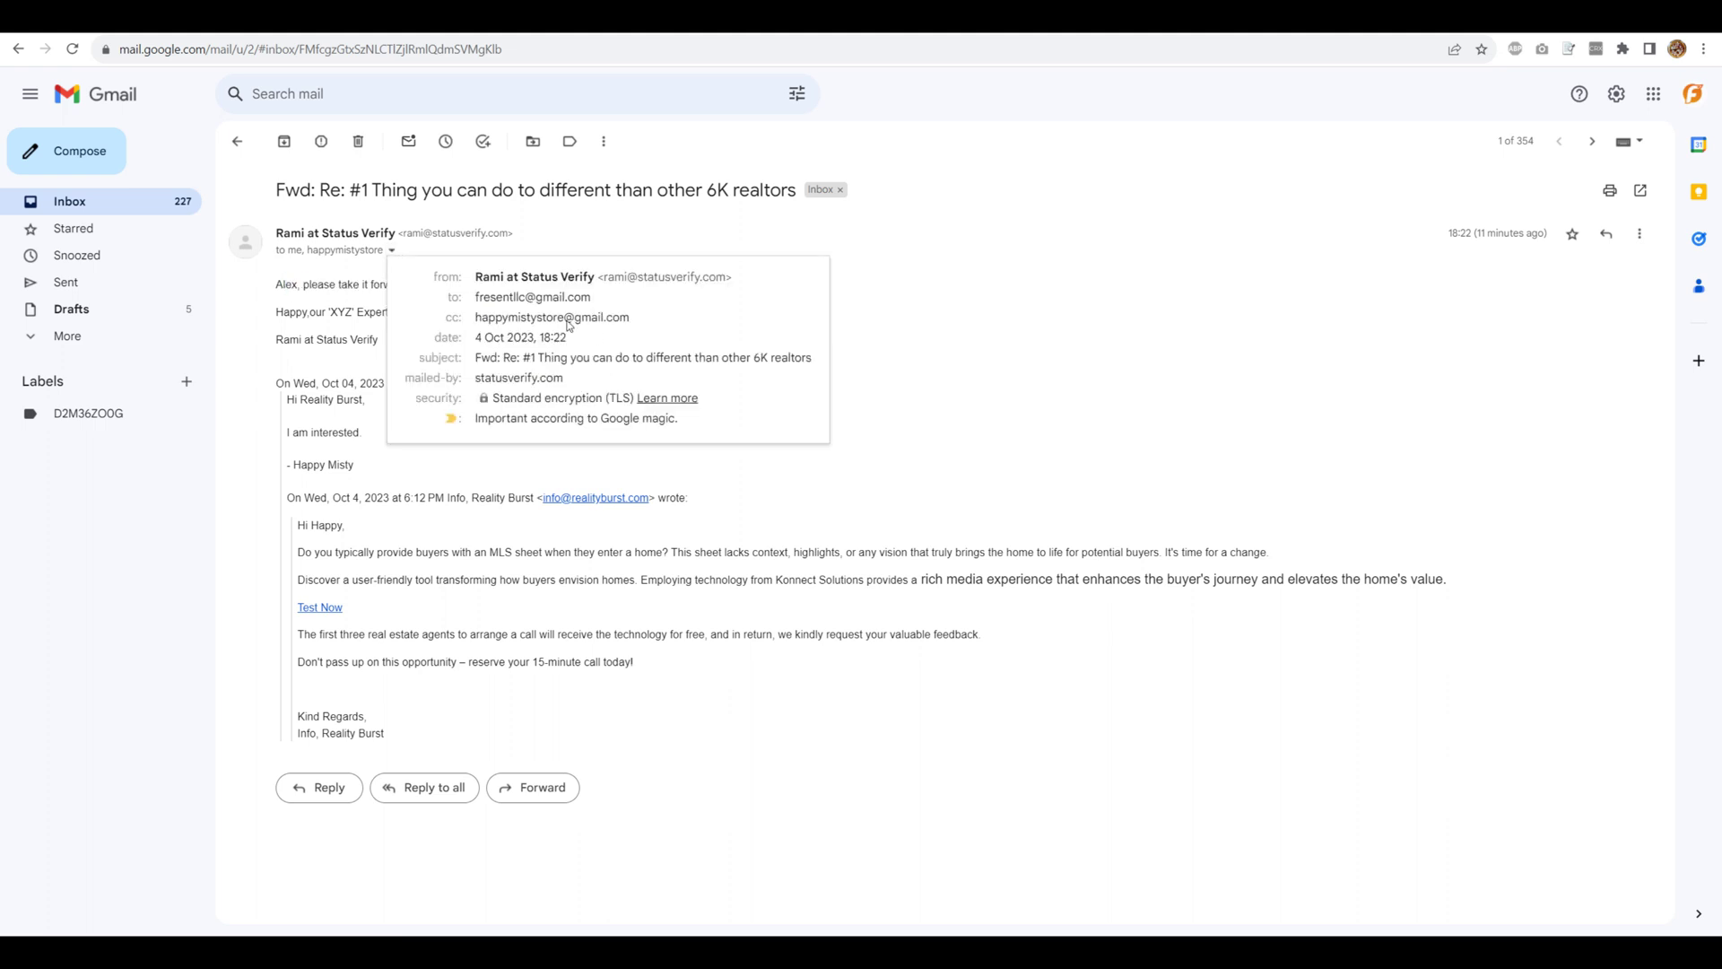
{"action": "left_click_drag", "start_coordinate": [476, 318], "coordinate": [652, 324]}
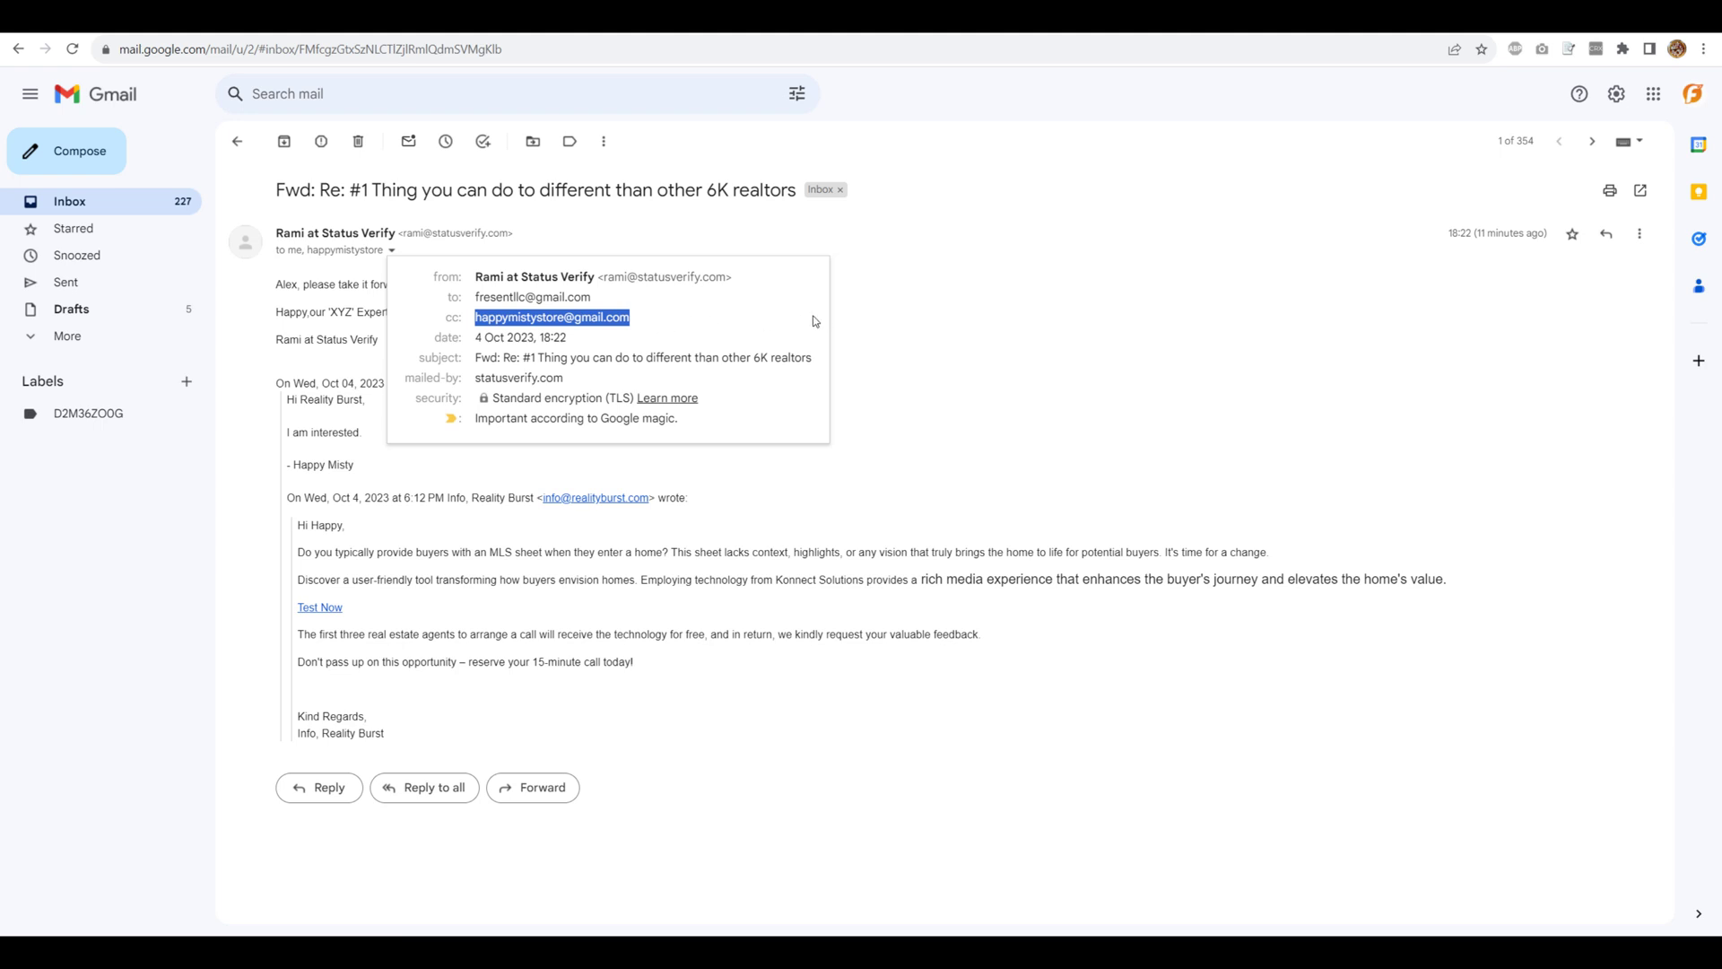
{"action": "left_click_drag", "start_coordinate": [475, 298], "coordinate": [625, 303]}
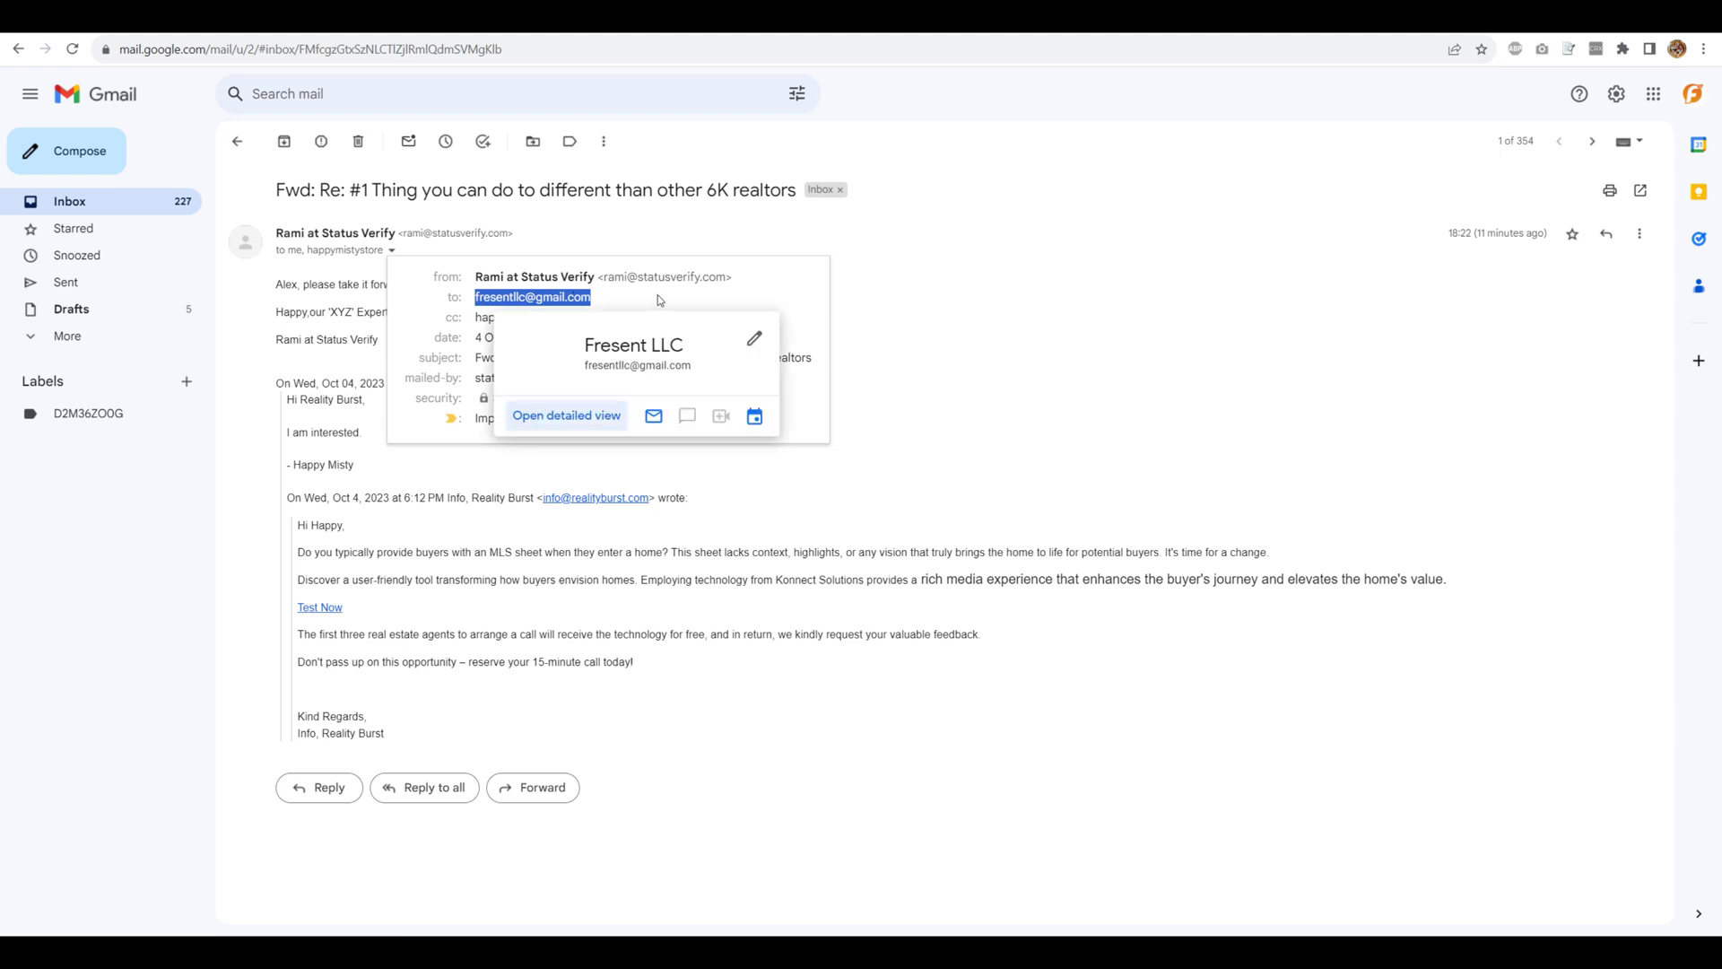
{"action": "left_click", "coordinate": [1018, 310]}
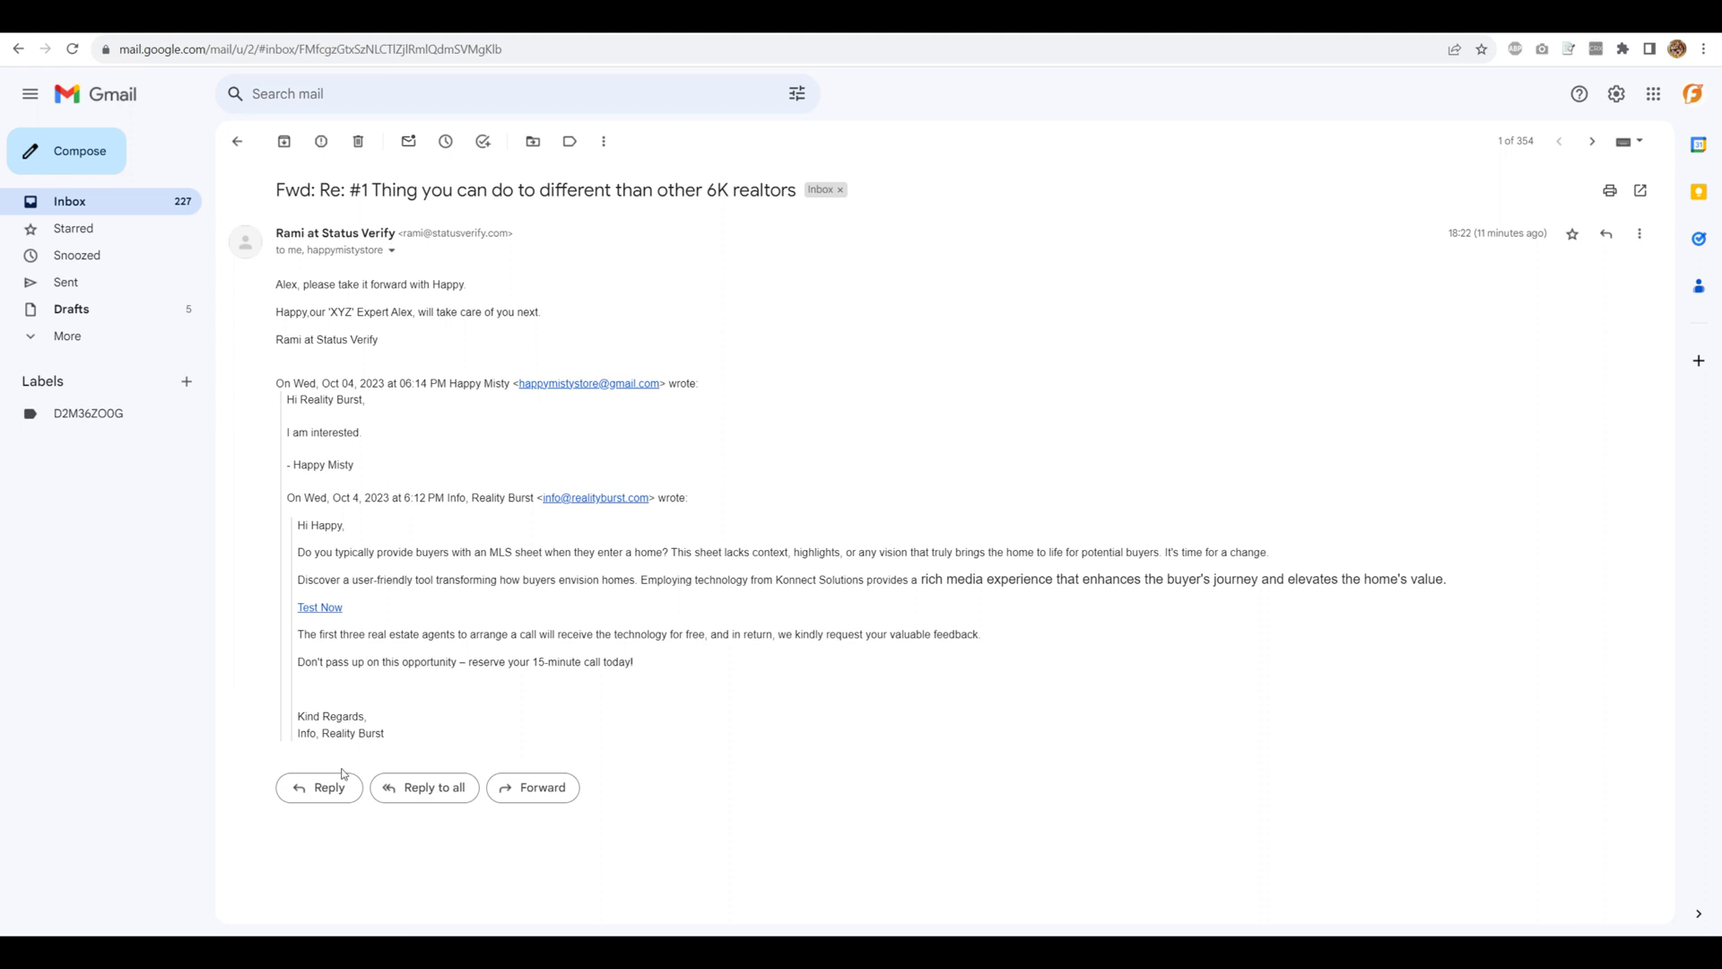
{"action": "left_click", "coordinate": [400, 346]}
{"action": "left_click_drag", "start_coordinate": [400, 346], "coordinate": [277, 285]}
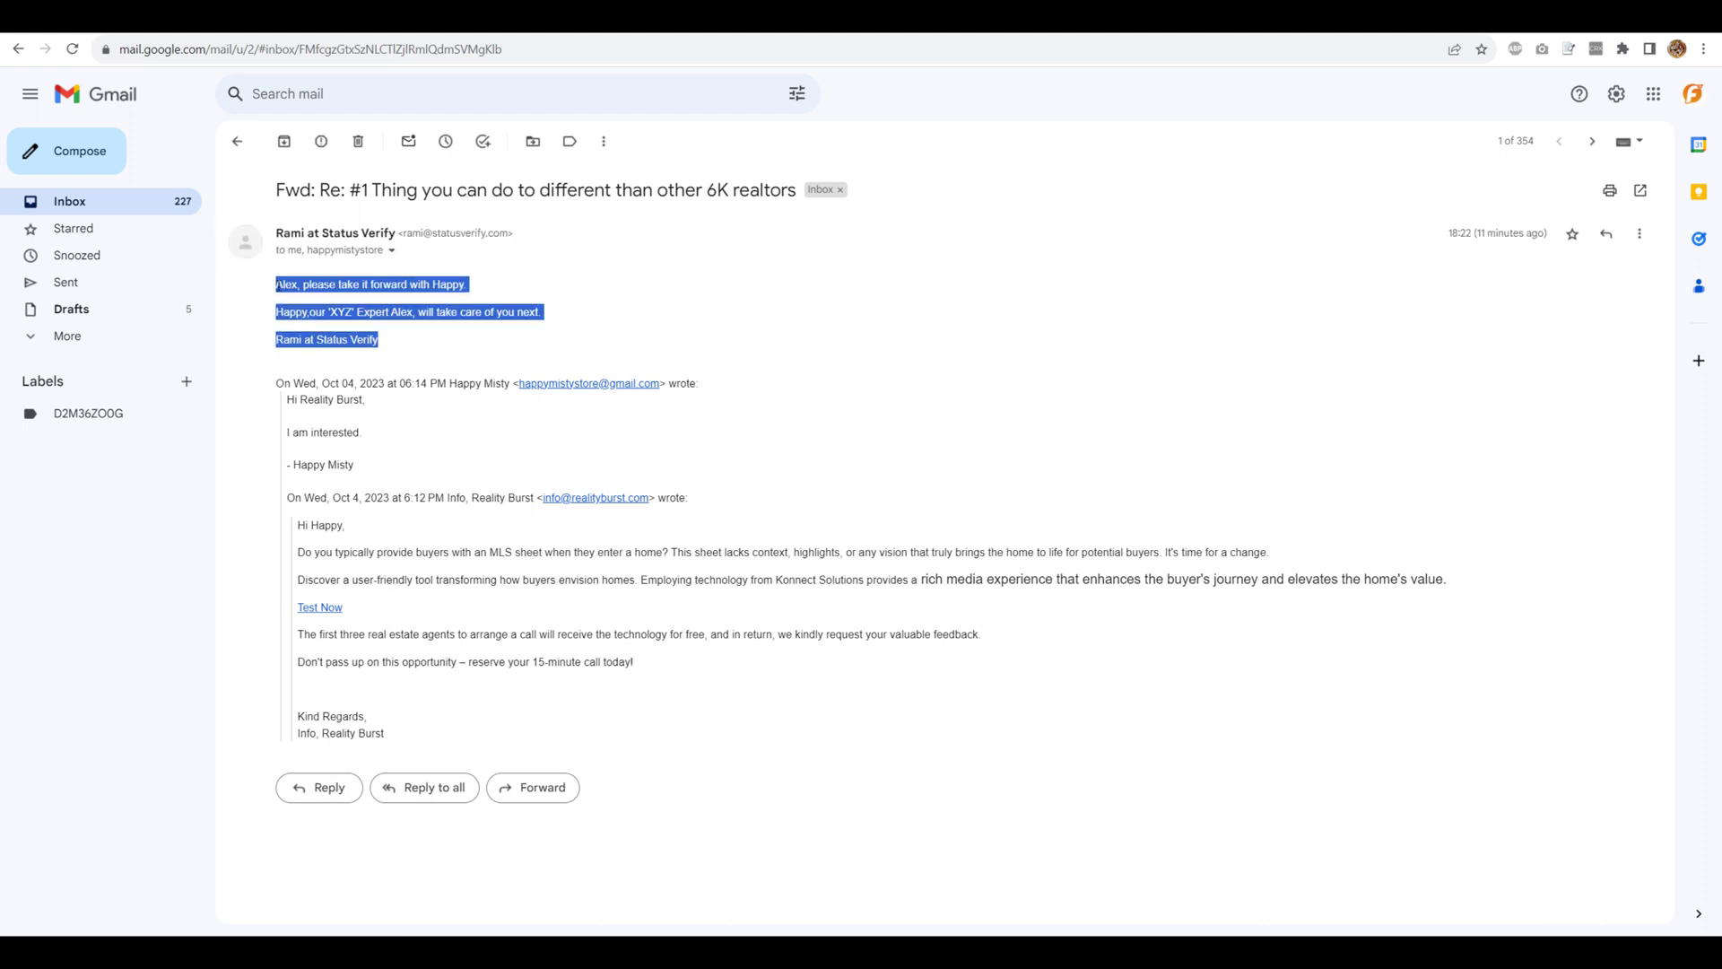
{"action": "left_click", "coordinate": [402, 306]}
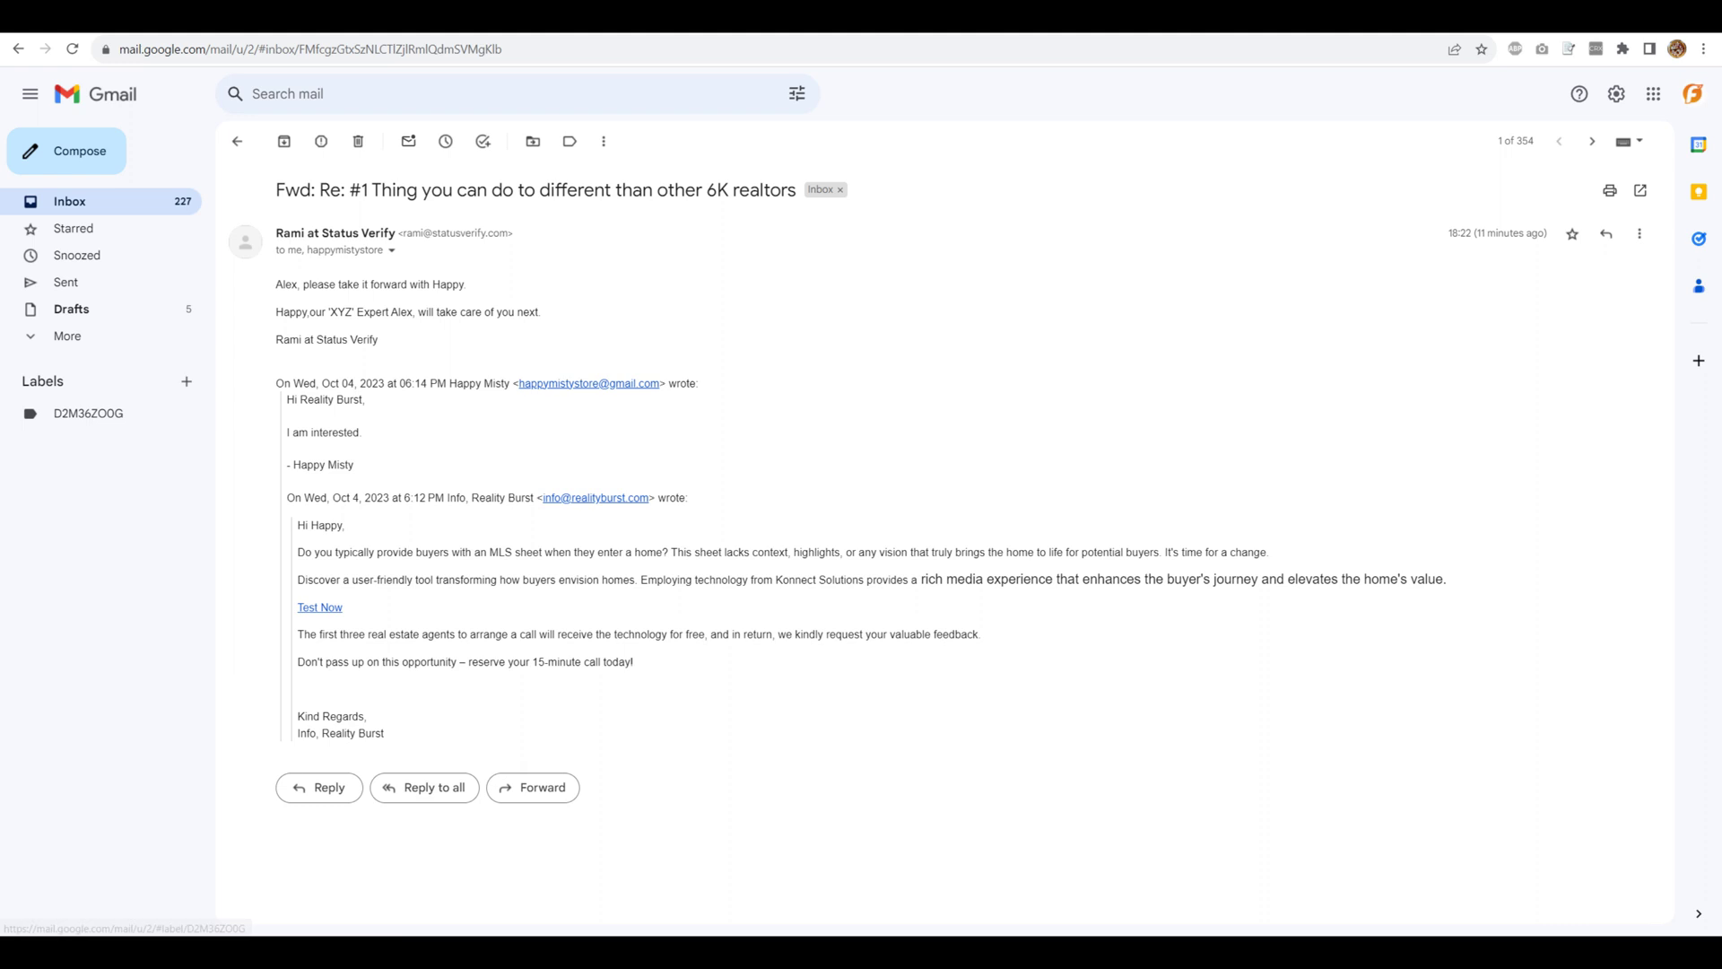
- Load doyoumail.com in a new browser tab
{"action": "key", "text": "ctrl+t"}
{"action": "left_click", "coordinate": [987, 50]}
{"action": "type", "text": "doyoum"}
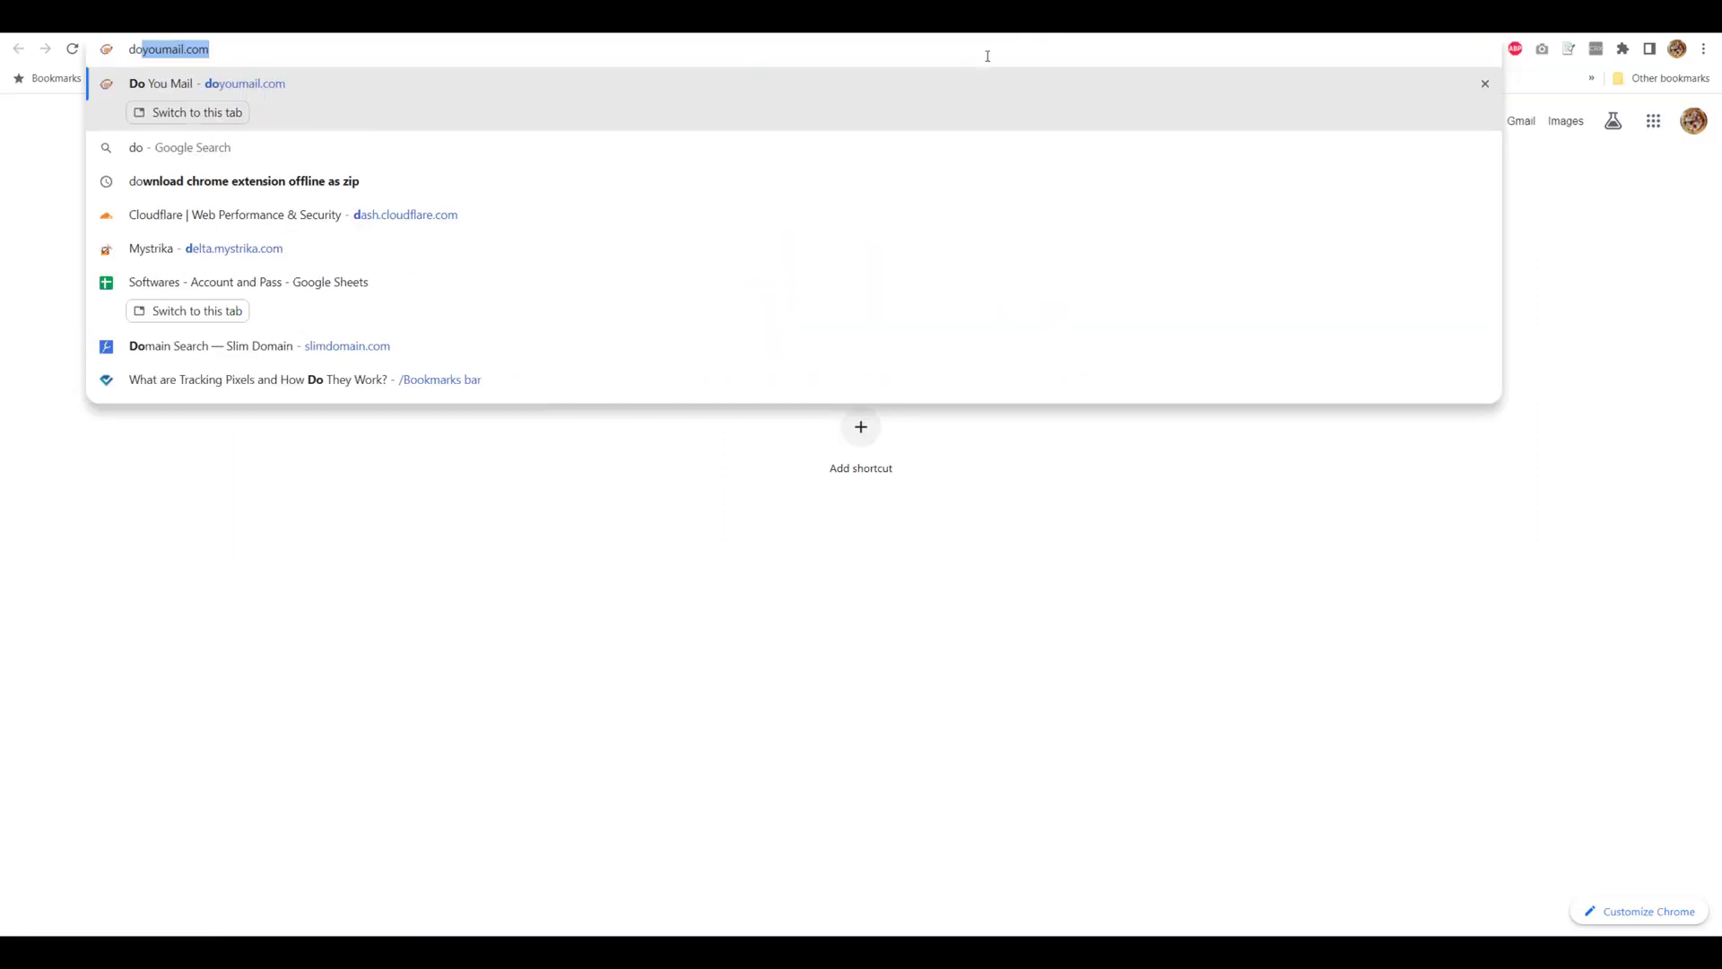
{"action": "key", "text": "Return"}
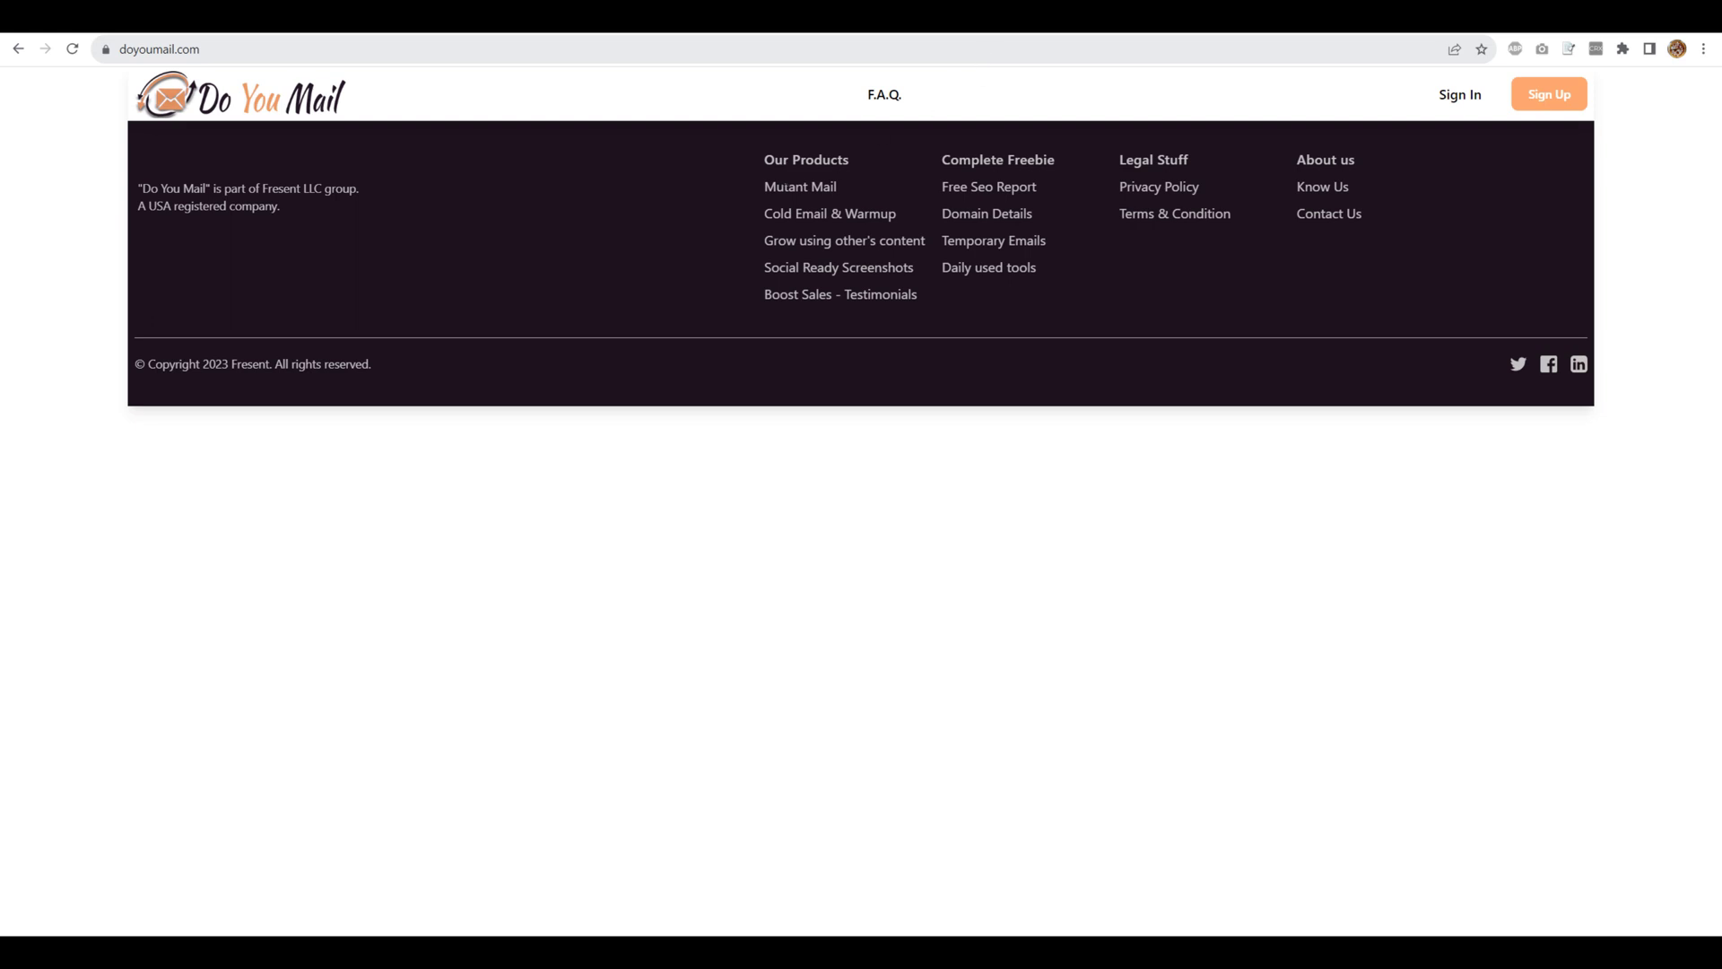